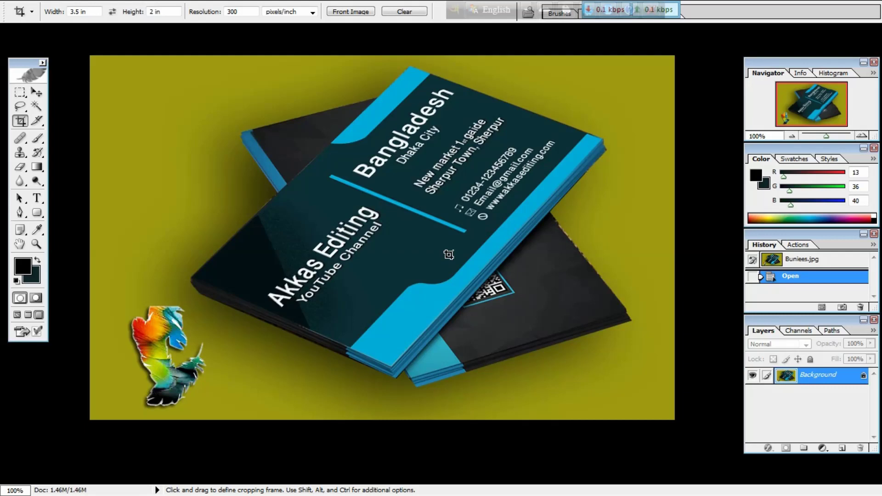
# Bring the blank Untitled-1 card forward, maximize its window, and zoom in twice.
pyautogui.press('f')
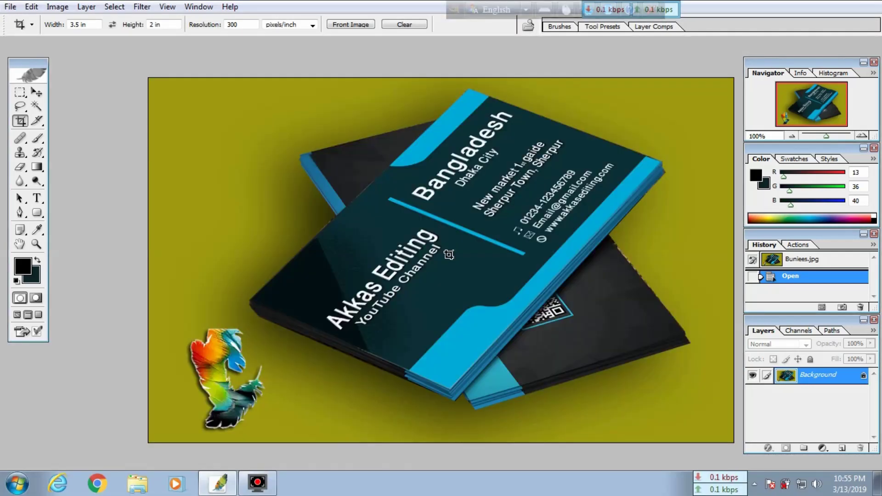
pyautogui.press('f')
pyautogui.press('f')
pyautogui.click(269, 88)
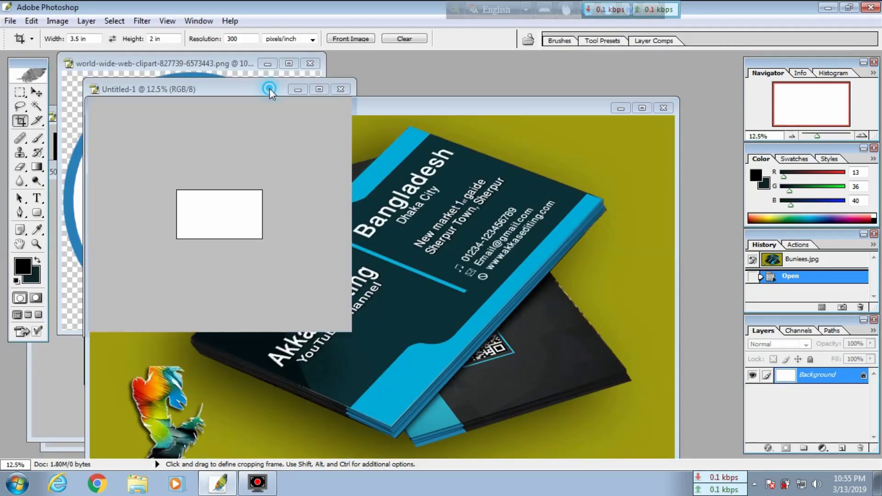
pyautogui.click(321, 91)
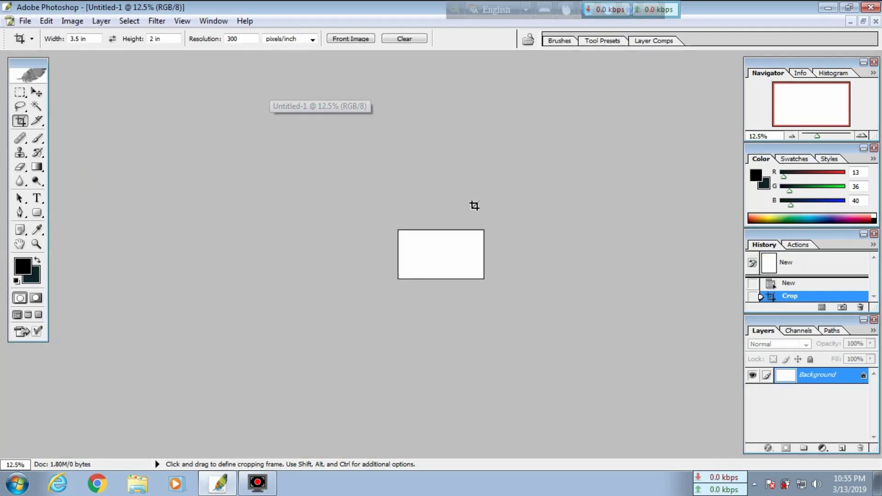
pyautogui.hotkey('ctrl', '+')
pyautogui.hotkey('ctrl', '+')
pyautogui.hotkey('ctrl', '+')
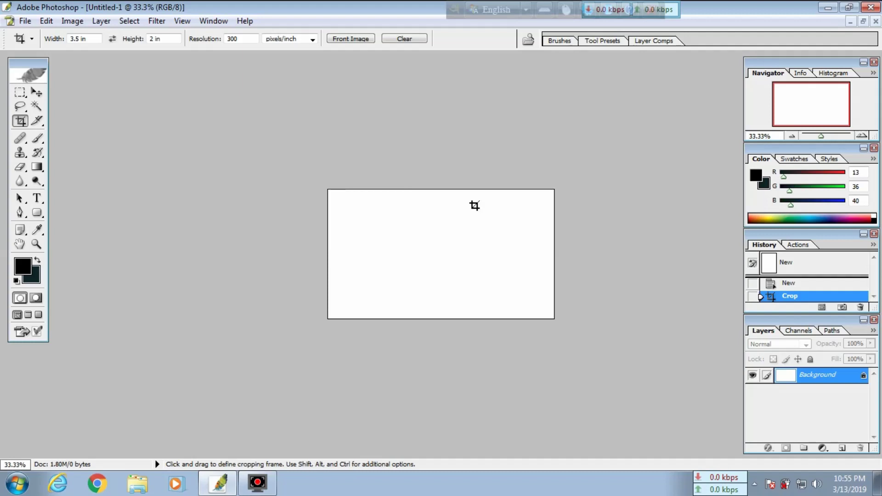
pyautogui.hotkey('ctrl', '+')
pyautogui.hotkey('ctrl', '+')
pyautogui.press('f')
# Fill the card with dark teal RGB 6,38,44 and zoom in to 66.7%.
pyautogui.click(39, 282)
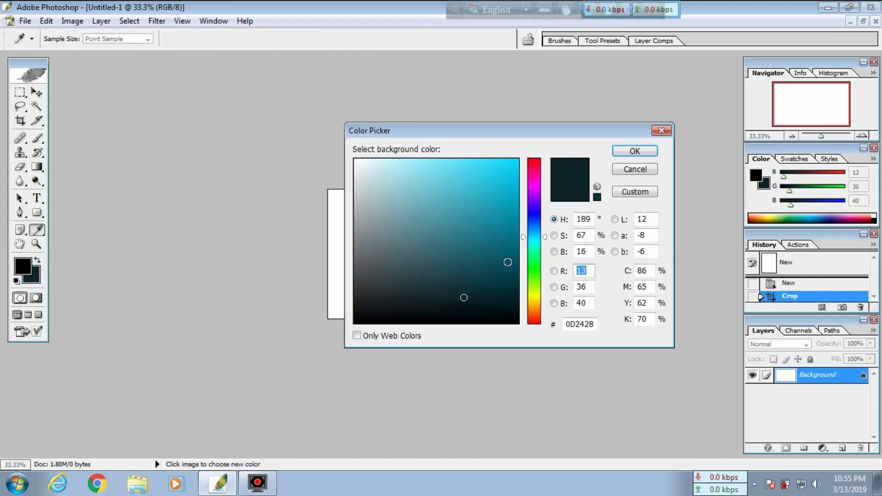
pyautogui.click(496, 295)
pyautogui.click(644, 152)
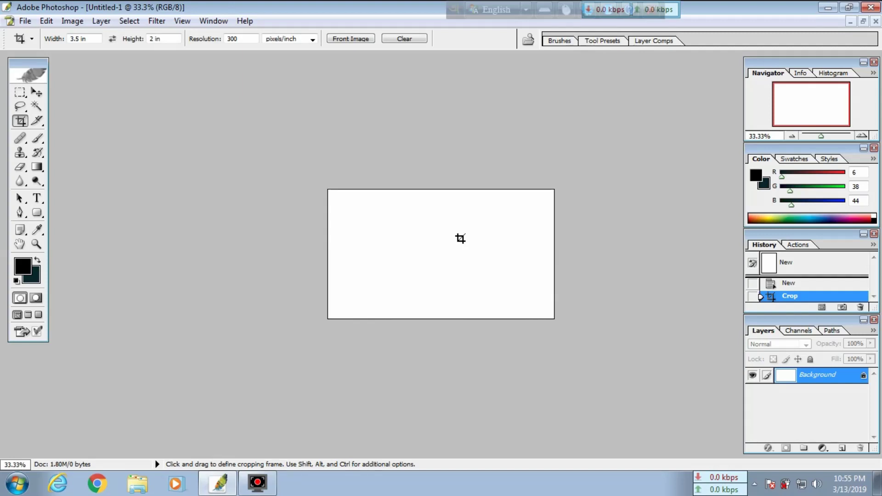
pyautogui.press('ctrl')
pyautogui.hotkey('ctrl', 'BackSpace')
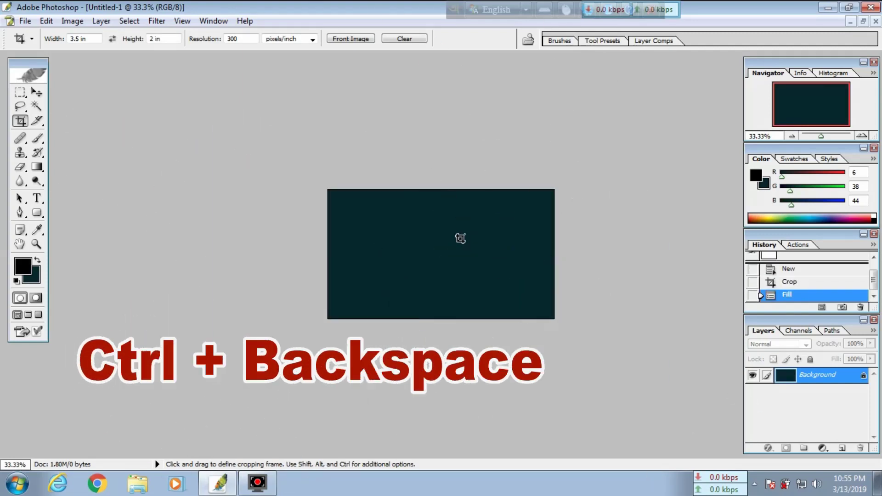
pyautogui.hotkey('ctrl', '+')
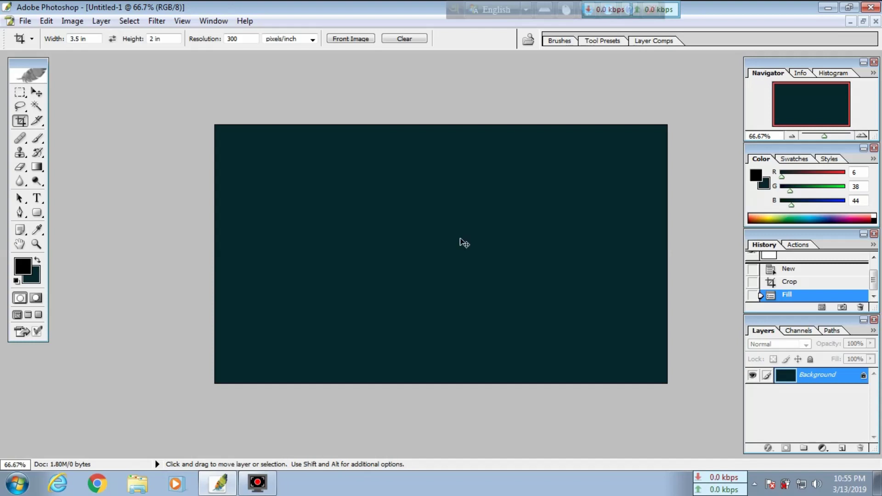
# Show rulers and add four horizontal guides, three near the bottom and one near the top.
pyautogui.hotkey('ctrl', 'r')
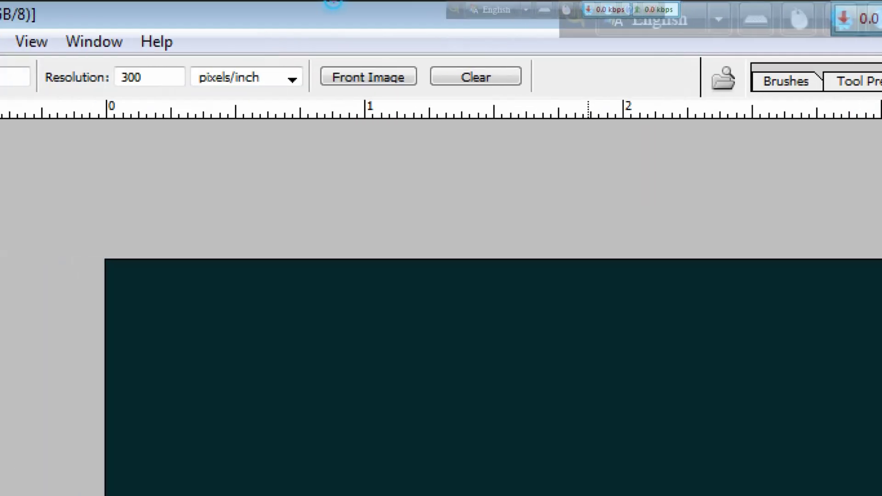
pyautogui.click(315, 107)
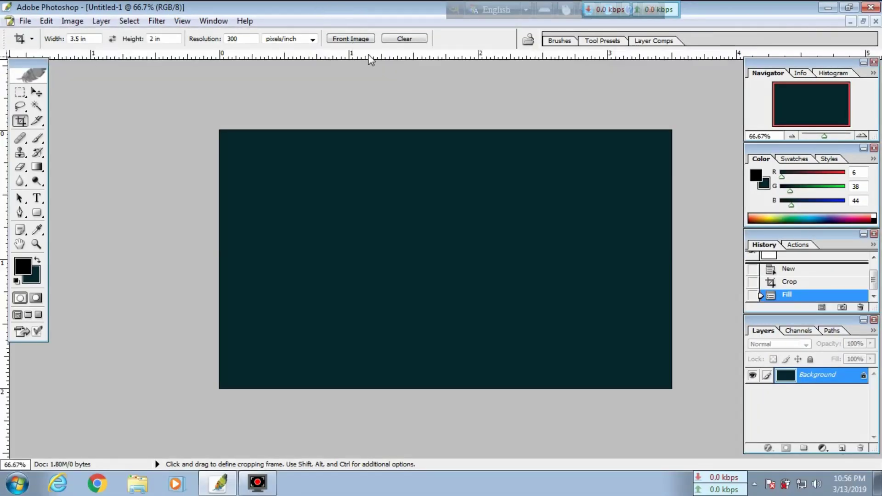
pyautogui.moveTo(368, 56); pyautogui.dragTo(377, 364)
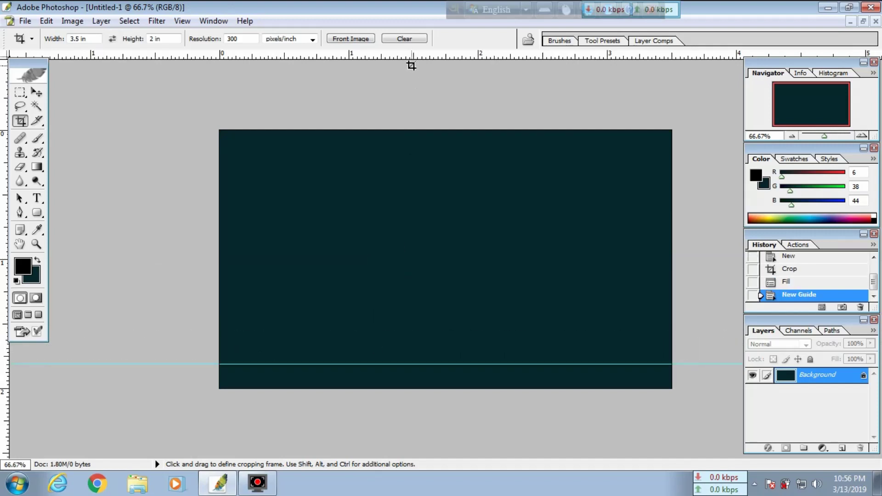
pyautogui.moveTo(409, 57); pyautogui.dragTo(415, 342)
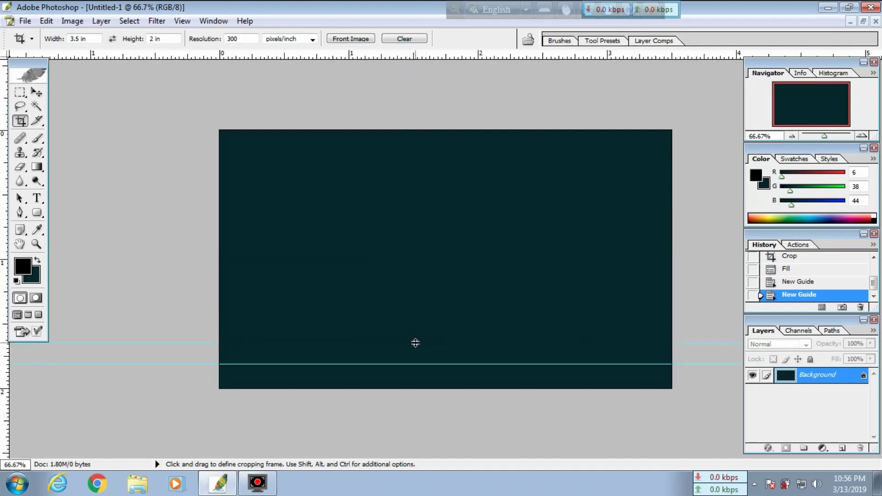
pyautogui.moveTo(421, 55); pyautogui.dragTo(425, 319)
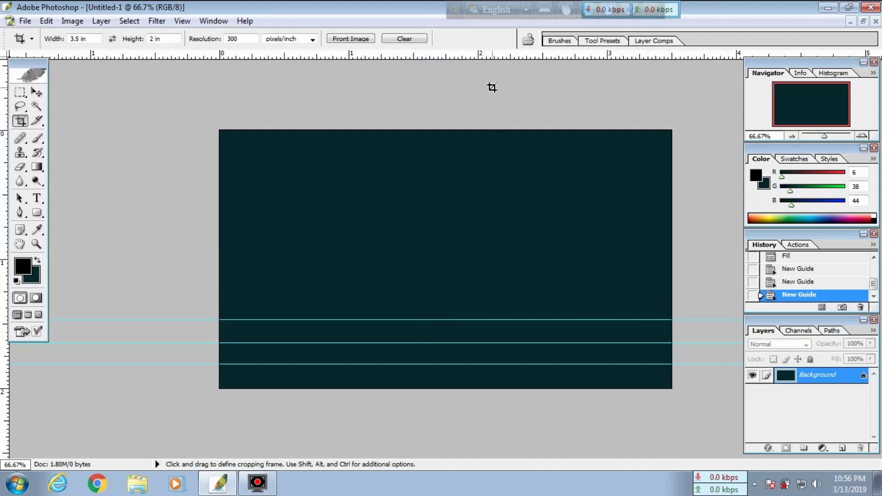
pyautogui.moveTo(489, 57); pyautogui.dragTo(490, 155)
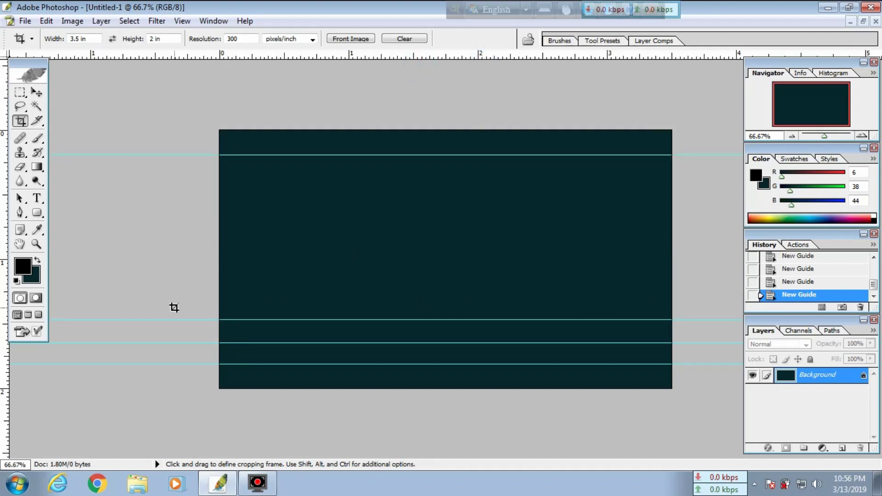
# Pen-draw the curved bottom band outline stepping down between guides, and make it a selection.
pyautogui.press('p')
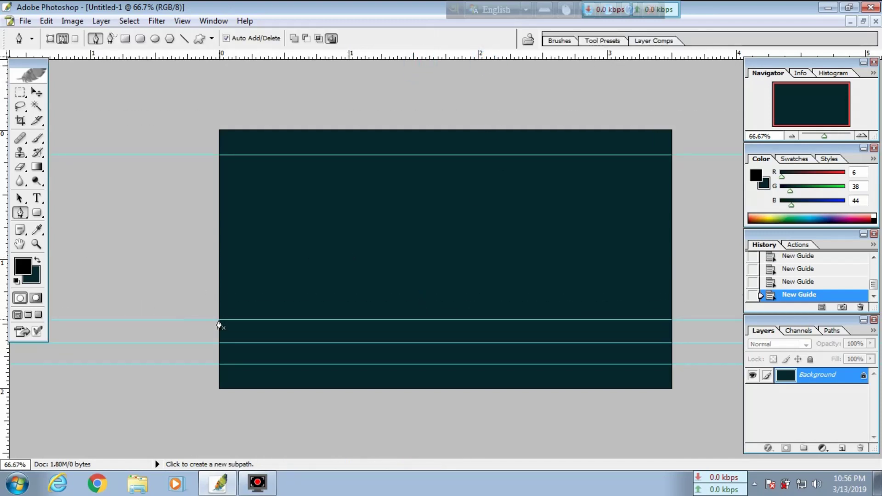
pyautogui.click(213, 319)
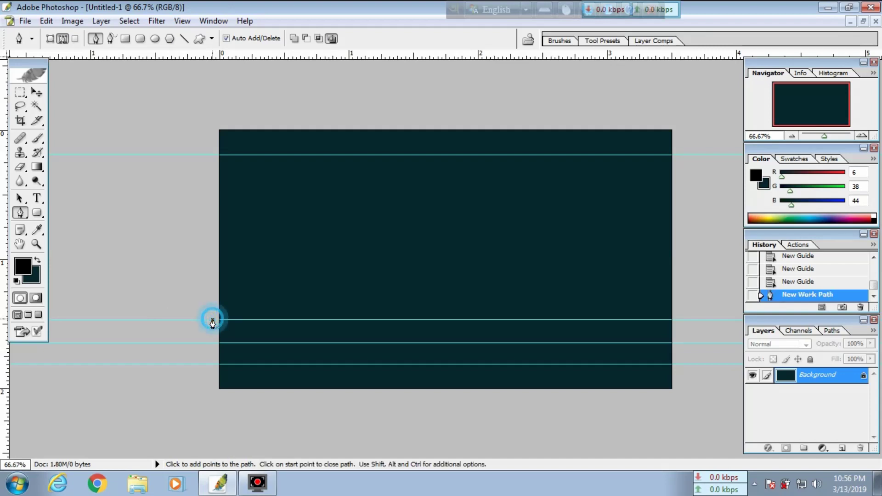
pyautogui.click(338, 319)
pyautogui.moveTo(360, 343)
pyautogui.mouseDown()
pyautogui.moveTo(359, 359)
pyautogui.moveTo(419, 364)
pyautogui.mouseUp()
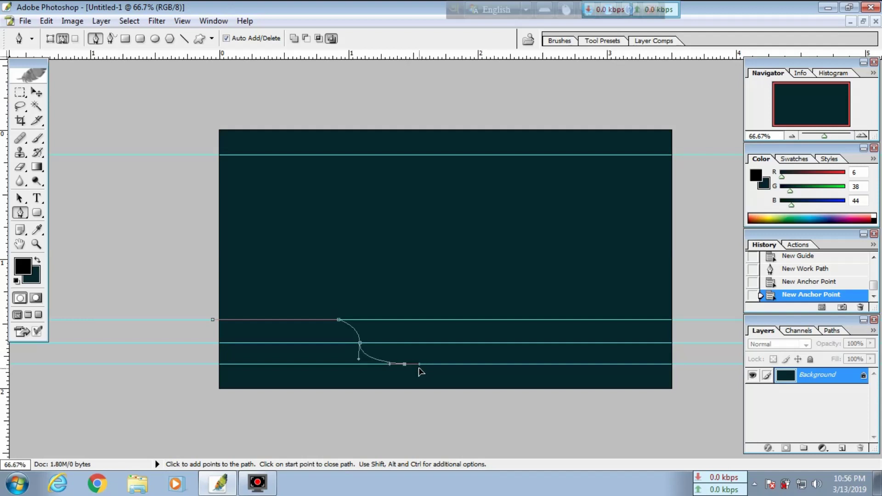
pyautogui.click(700, 364)
pyautogui.click(697, 399)
pyautogui.click(425, 435)
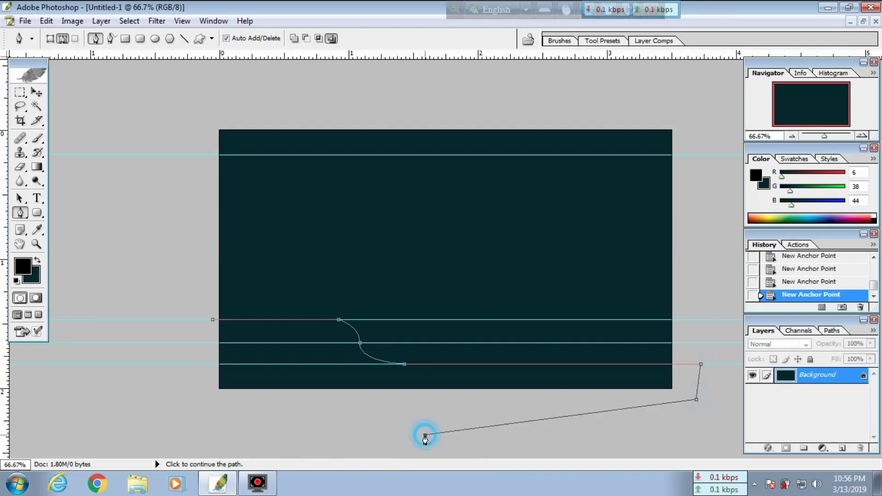
pyautogui.click(157, 413)
pyautogui.hotkey('ctrl', 'Return')
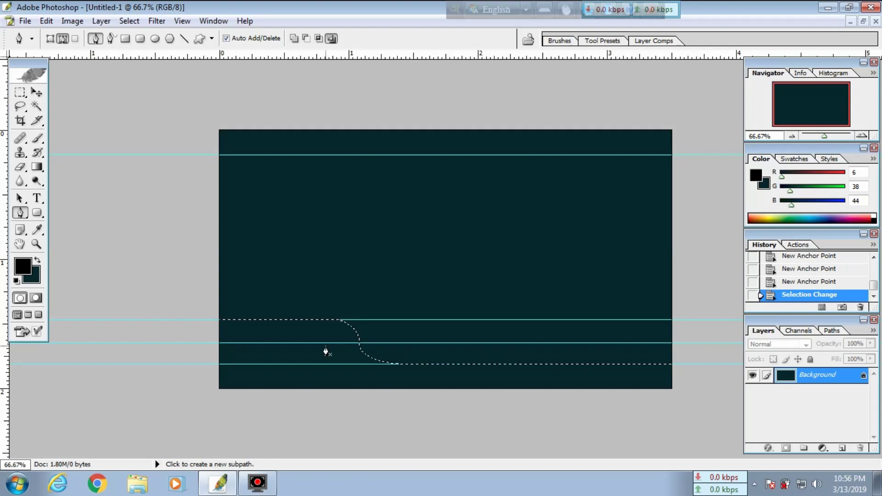
# Fill the band selection with cyan 11C7E8 and deselect.
pyautogui.click(37, 281)
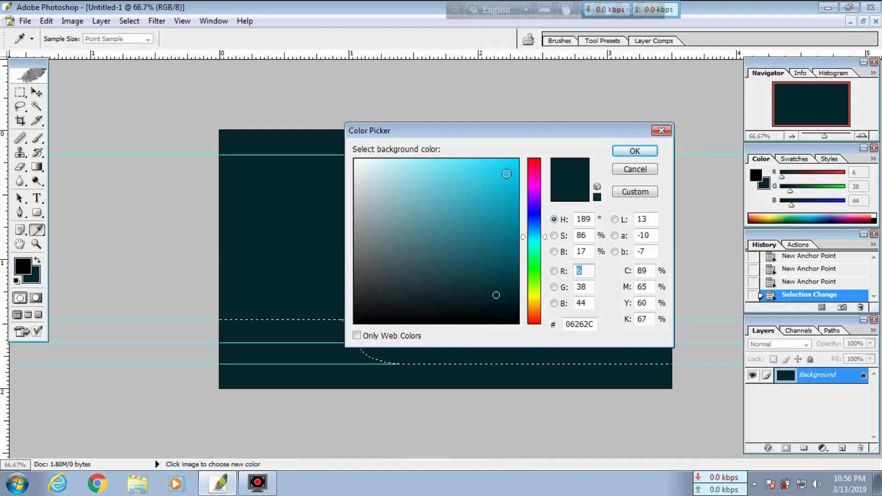
pyautogui.click(506, 173)
pyautogui.click(634, 151)
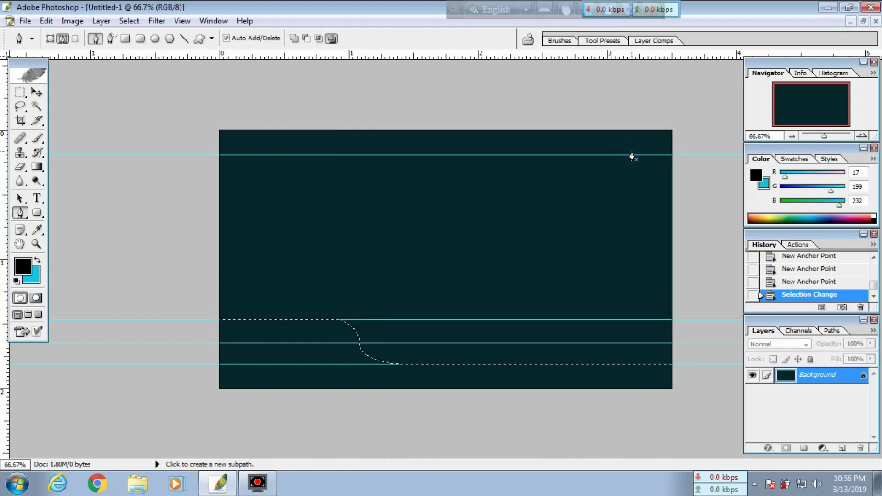
pyautogui.hotkey('ctrl', 'BackSpace')
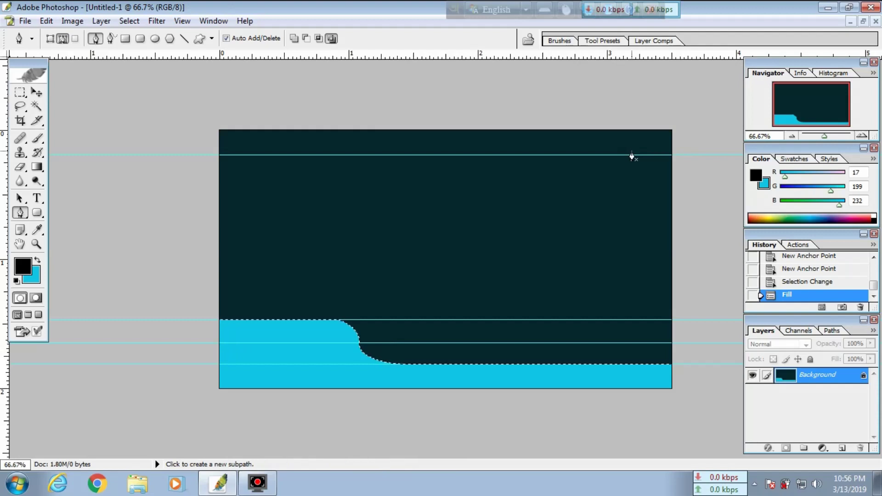
pyautogui.hotkey('ctrl', 'd')
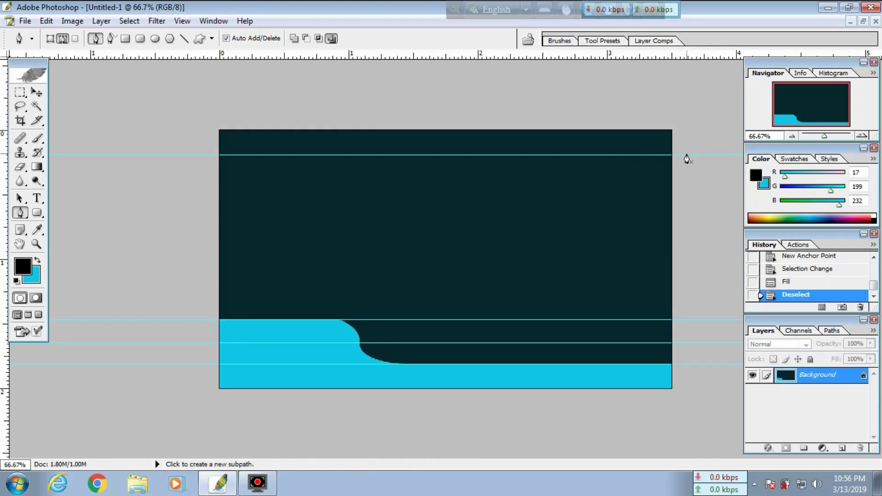
# Pen-draw a curved top-right band along the top guide, fill it cyan, and deselect.
pyautogui.click(687, 156)
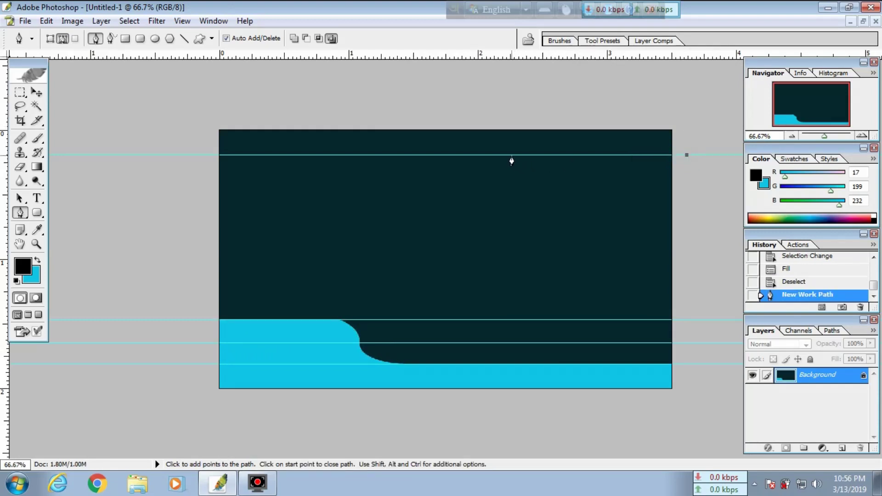
pyautogui.click(532, 155)
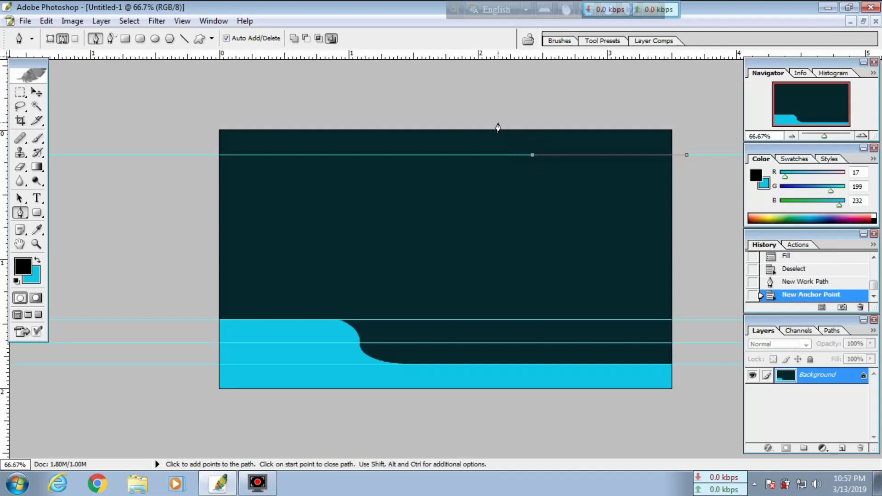
pyautogui.moveTo(498, 123); pyautogui.dragTo(513, 91)
pyautogui.click(680, 96)
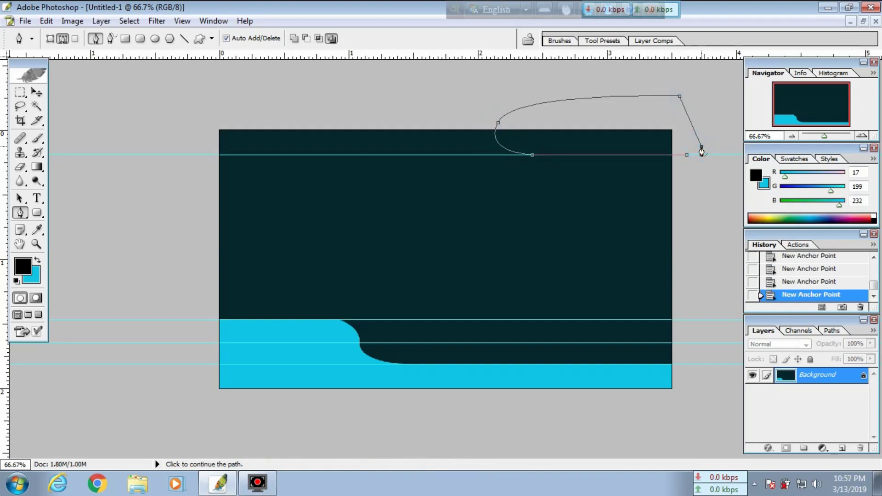
pyautogui.hotkey('ctrl', 'Return')
pyautogui.hotkey('ctrl', 'BackSpace')
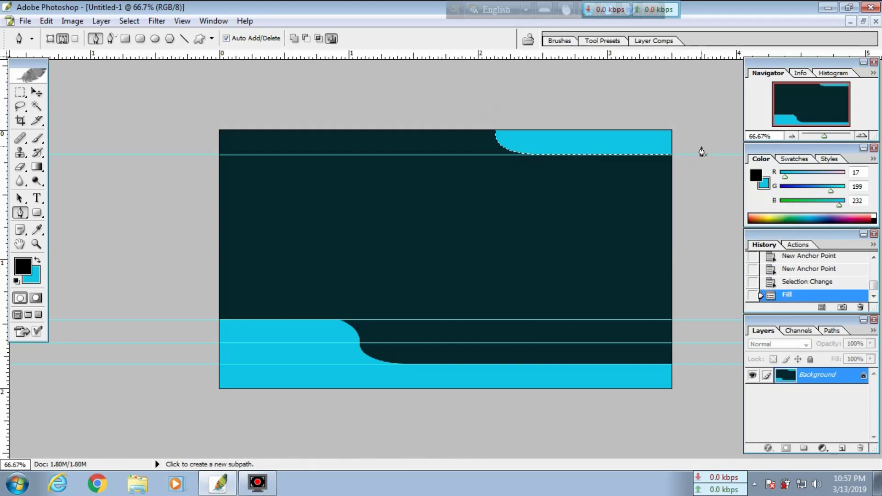
pyautogui.hotkey('ctrl', 'd')
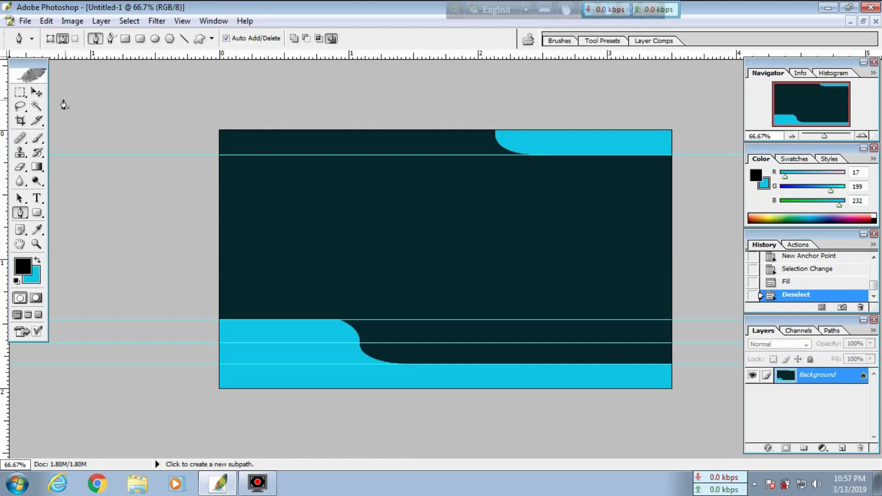
# Drag all four guides back into the ruler and hide the rulers.
pyautogui.click(36, 92)
pyautogui.moveTo(302, 154); pyautogui.dragTo(318, 51)
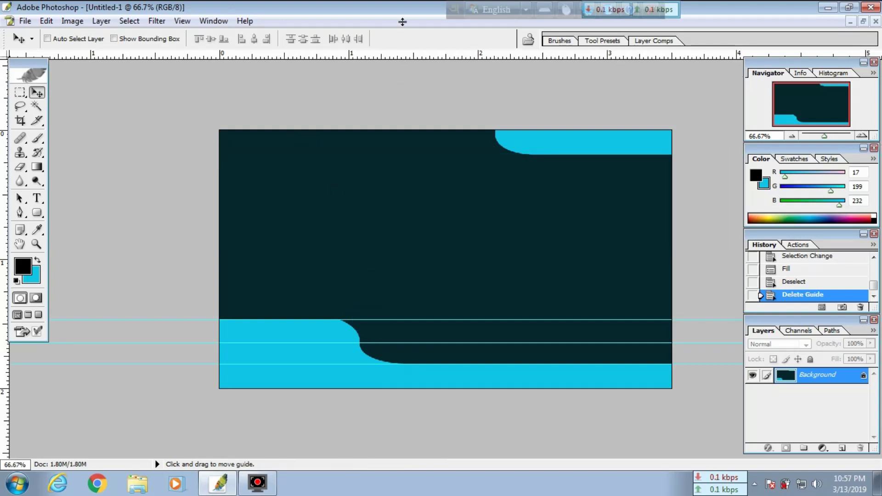
pyautogui.moveTo(367, 319); pyautogui.dragTo(393, 53)
pyautogui.moveTo(394, 343); pyautogui.dragTo(415, 56)
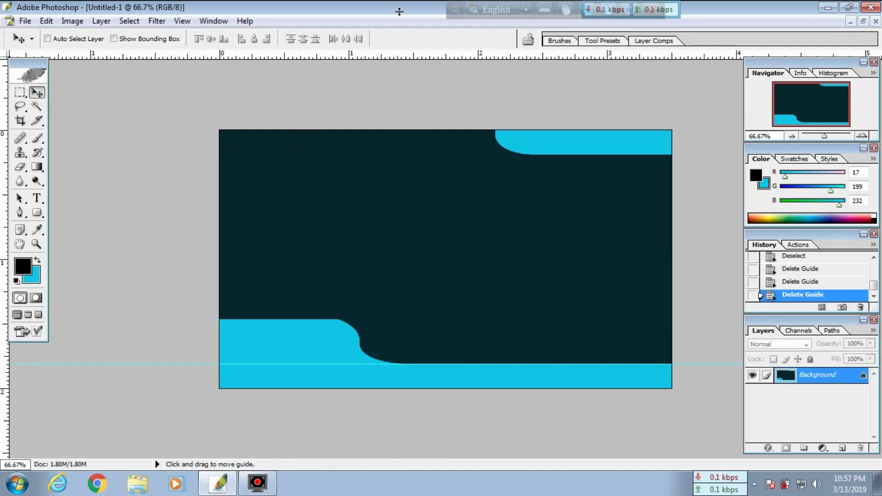
pyautogui.moveTo(379, 364); pyautogui.dragTo(446, 53)
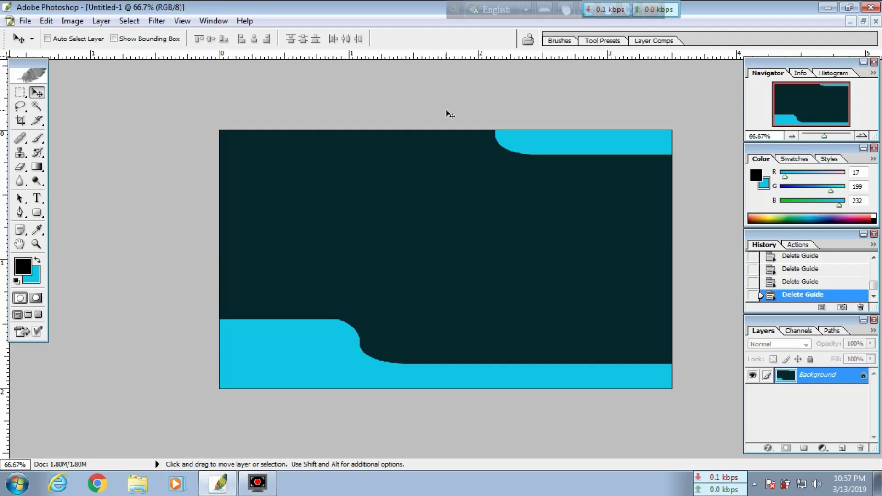
pyautogui.hotkey('ctrl', 'r')
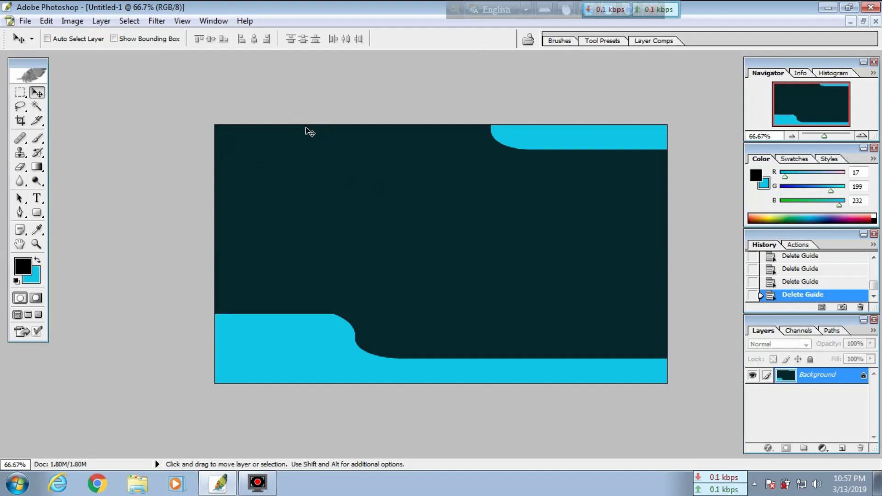
# Pen-draw a diagonal triangle over the card's top-left corner and make it a selection.
pyautogui.press('p')
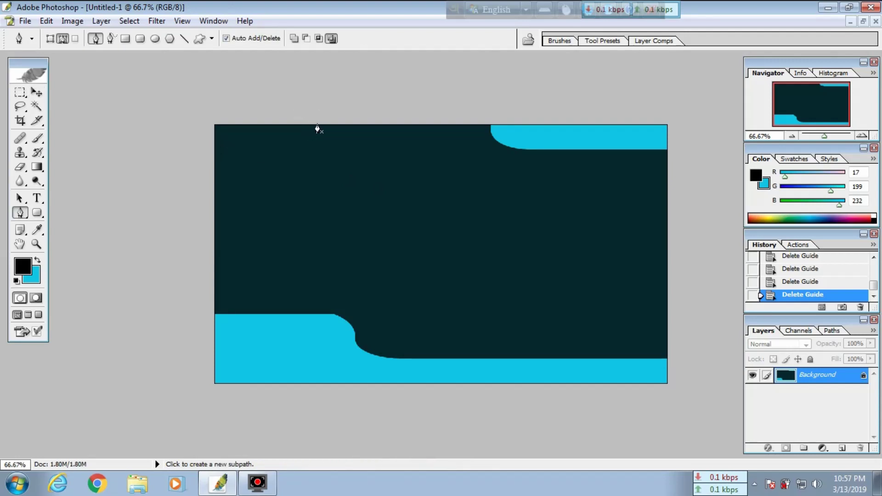
pyautogui.click(317, 123)
pyautogui.click(200, 248)
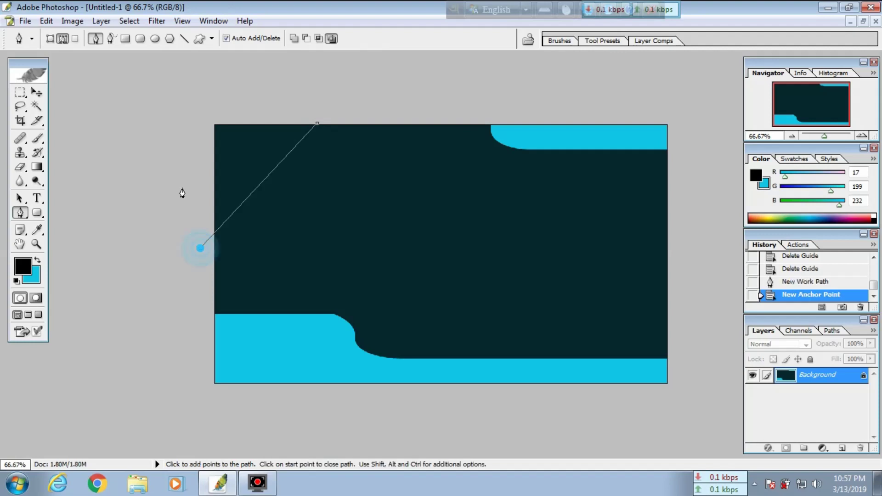
pyautogui.moveTo(171, 125); pyautogui.dragTo(188, 117)
pyautogui.click(250, 88)
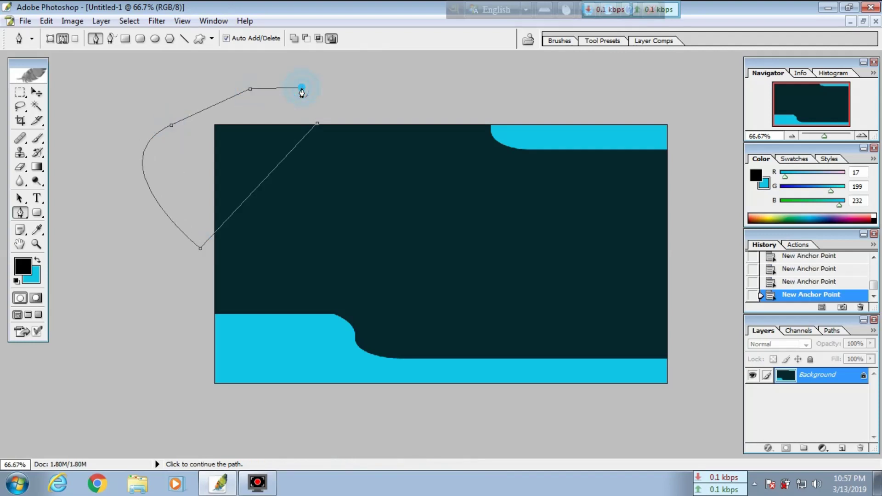
pyautogui.hotkey('ctrl', 'Return')
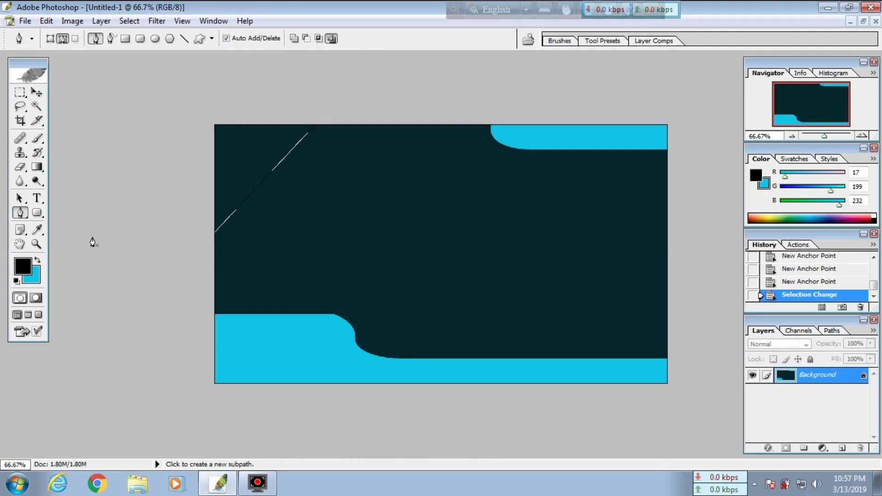
# Fill the corner triangle with near-black 121516 and copy-paste it onto a new layer.
pyautogui.click(33, 276)
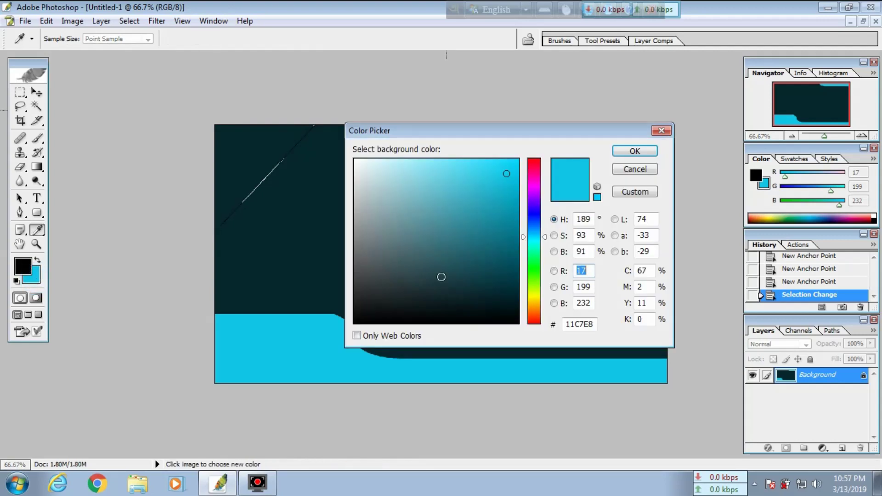
pyautogui.click(416, 296)
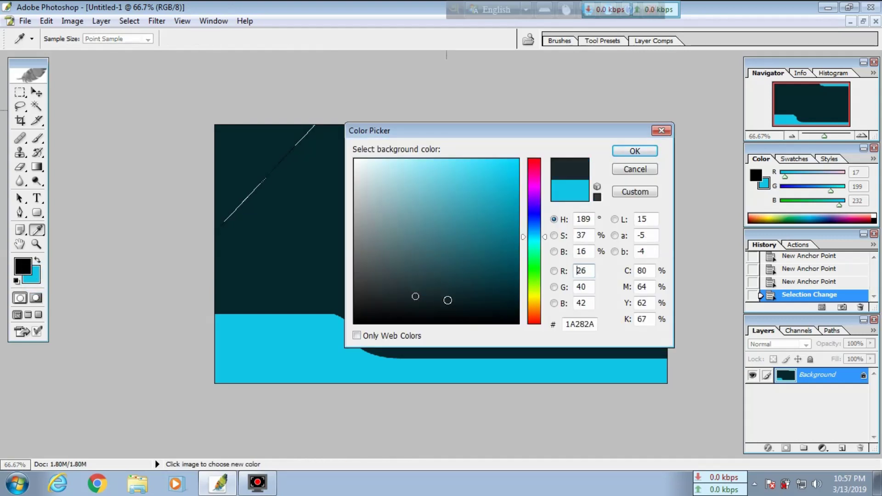
pyautogui.click(387, 309)
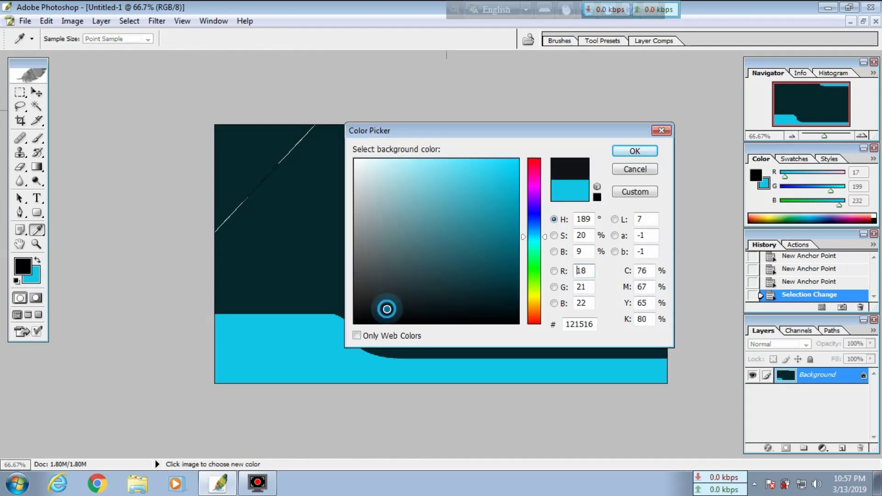
pyautogui.click(635, 150)
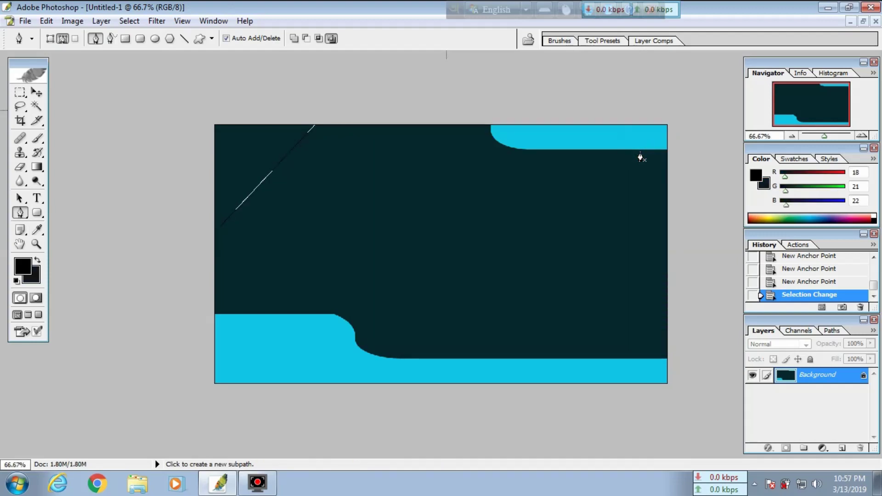
pyautogui.hotkey('ctrl', 'BackSpace')
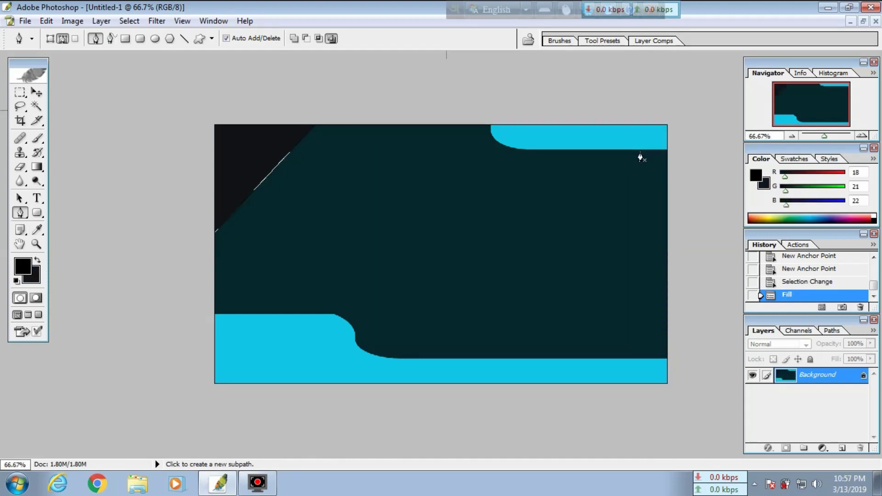
pyautogui.press('ctrl')
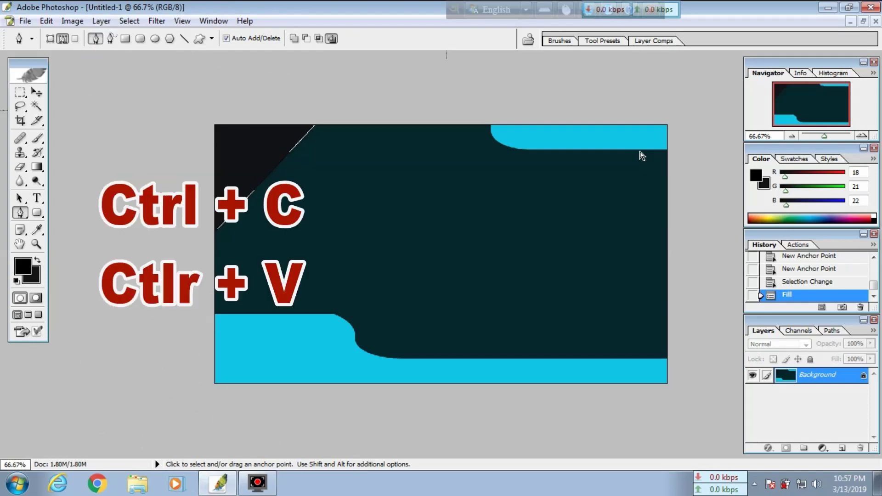
pyautogui.hotkey('ctrl', 'c')
pyautogui.hotkey('ctrl', 'v')
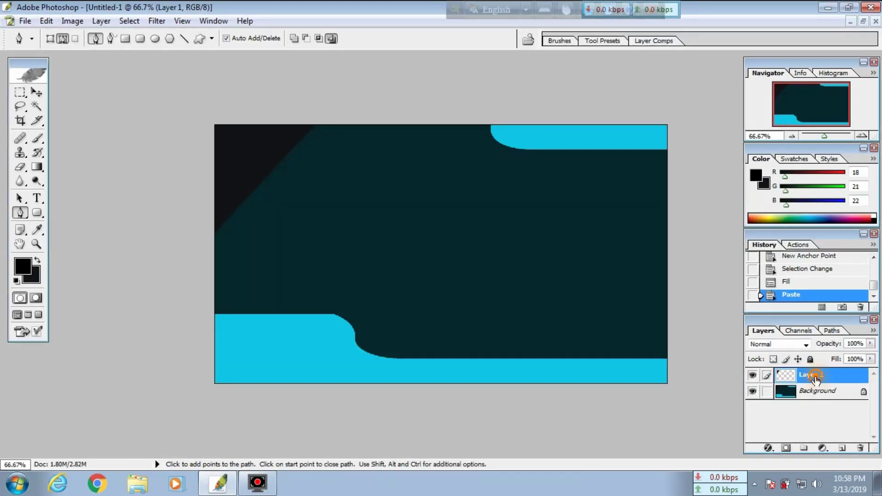
pyautogui.rightClick(815, 376)
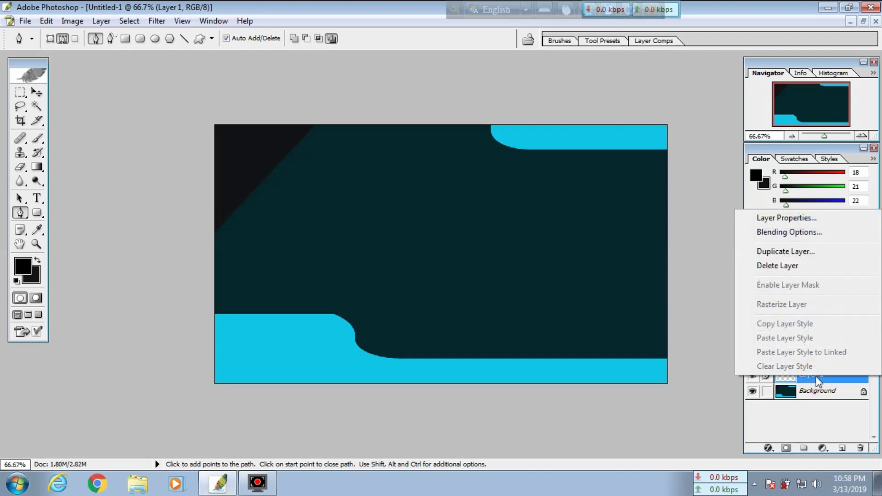
# Give Layer 1 a drop shadow with 23 px distance and 57% noise.
pyautogui.click(769, 234)
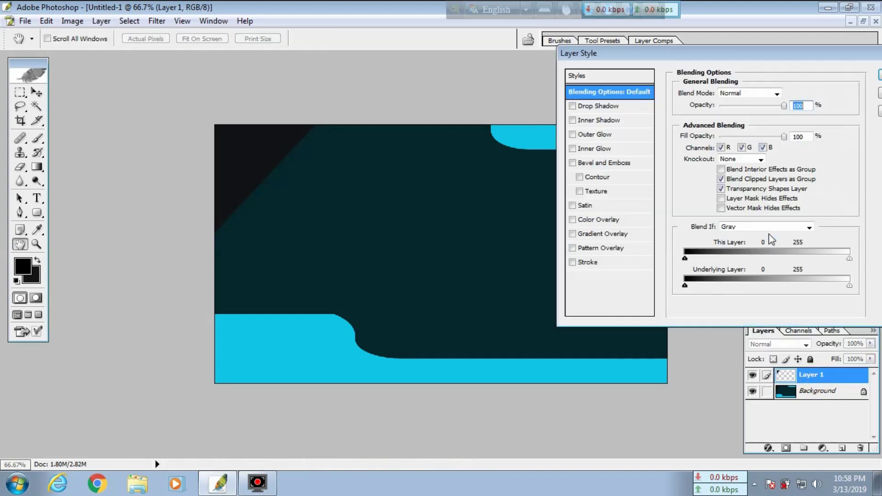
pyautogui.click(620, 108)
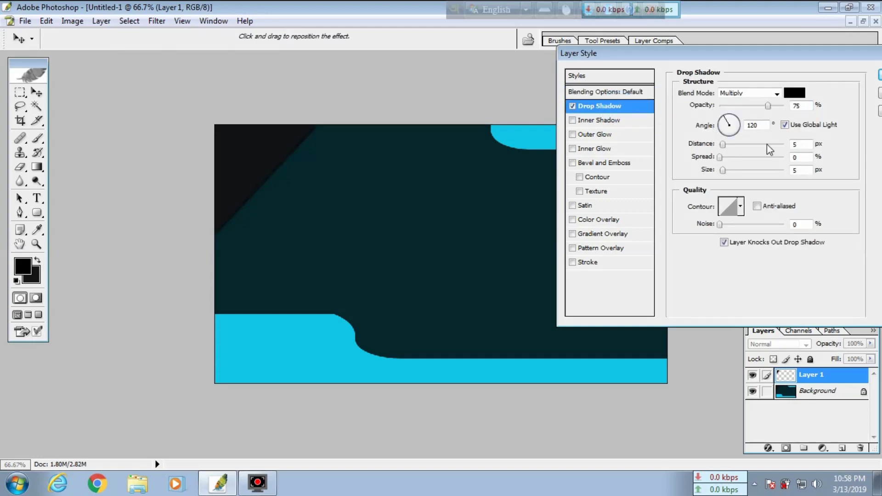
pyautogui.moveTo(727, 146); pyautogui.dragTo(735, 146)
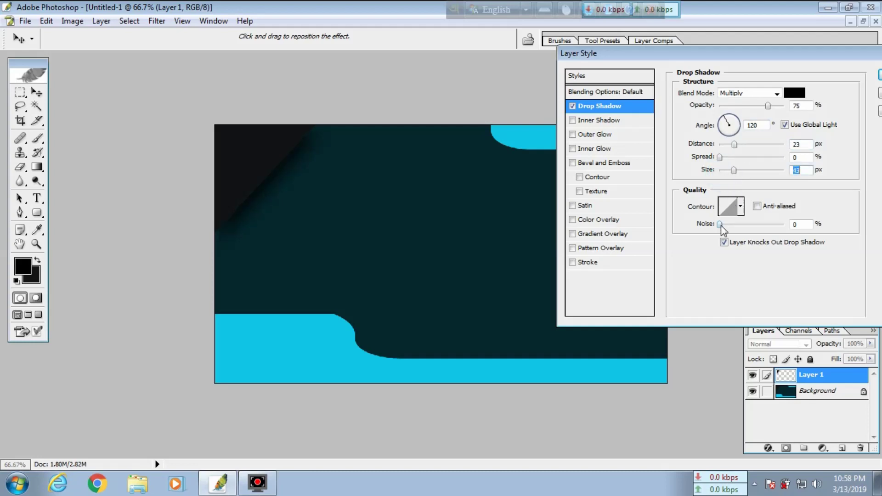
pyautogui.moveTo(720, 225); pyautogui.dragTo(757, 237)
pyautogui.click(880, 75)
pyautogui.press('p')
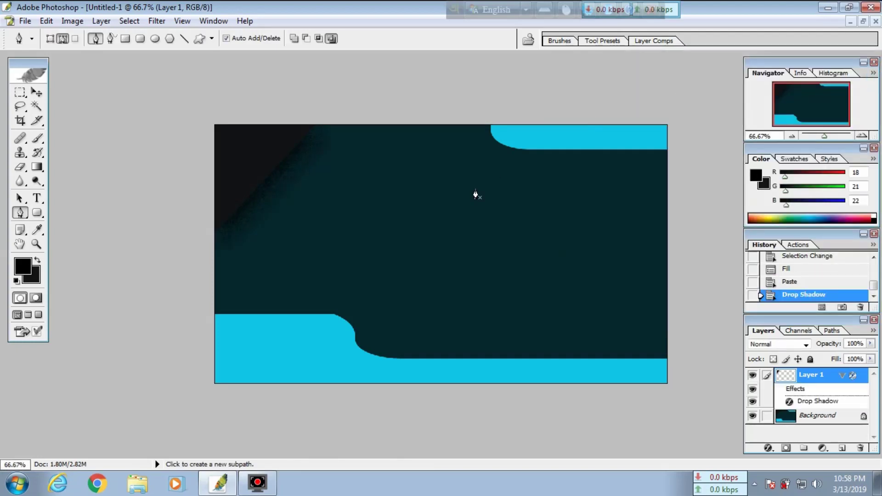
# On the Background layer, fill a thin vertical strip near the centre with cyan 00D8FF.
pyautogui.click(836, 416)
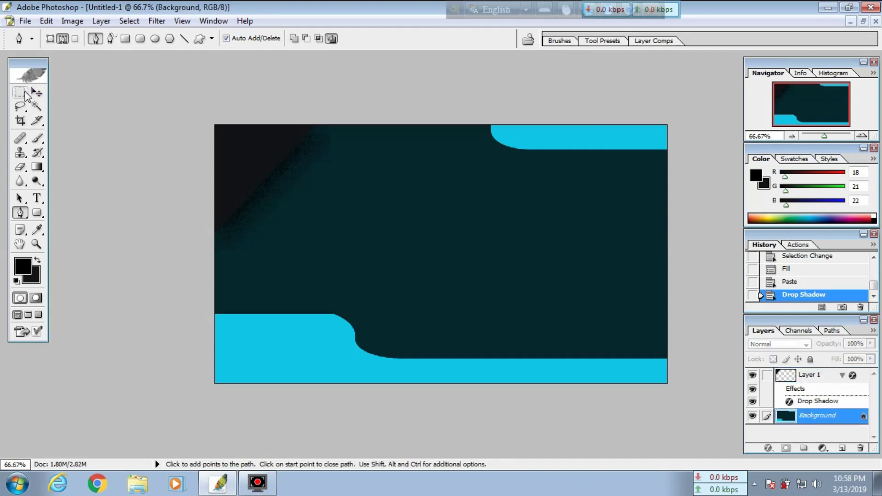
pyautogui.click(23, 92)
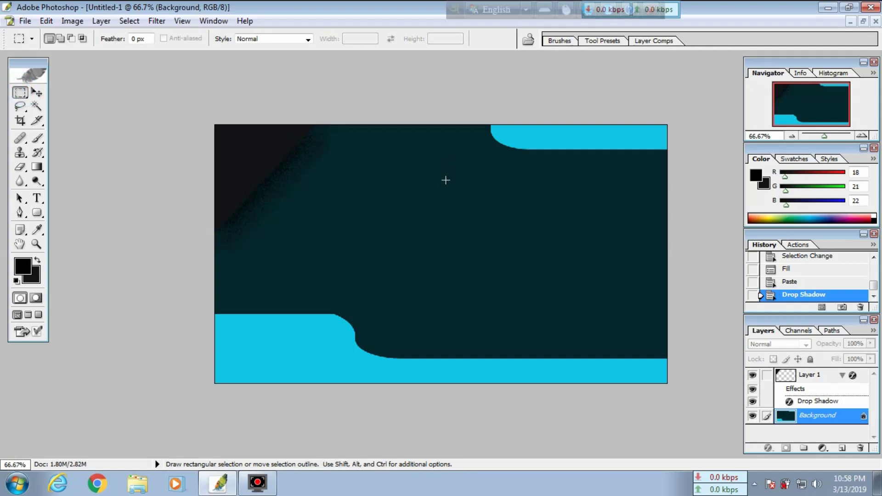
pyautogui.moveTo(445, 181); pyautogui.dragTo(451, 316)
pyautogui.moveTo(451, 316); pyautogui.dragTo(451, 315)
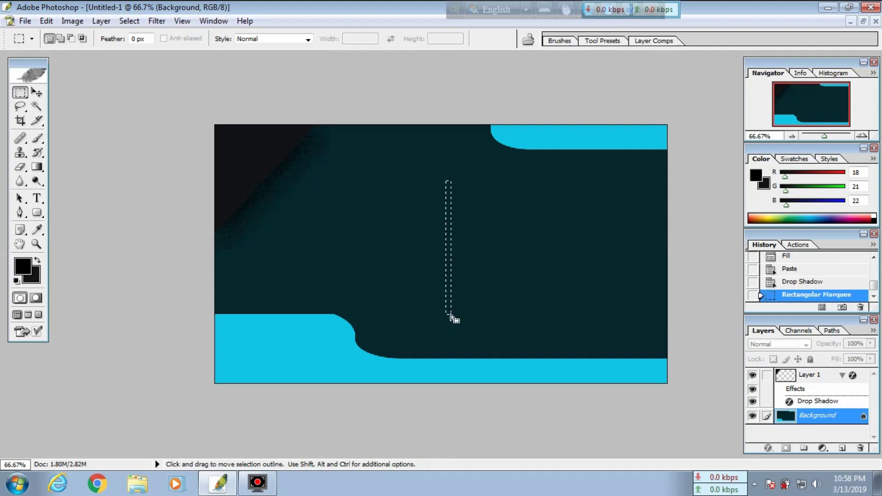
pyautogui.click(32, 275)
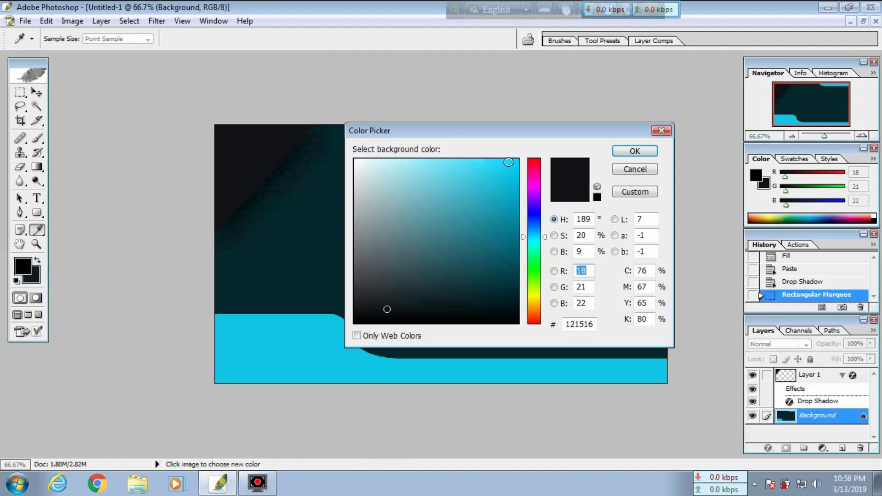
pyautogui.moveTo(510, 164); pyautogui.dragTo(520, 156)
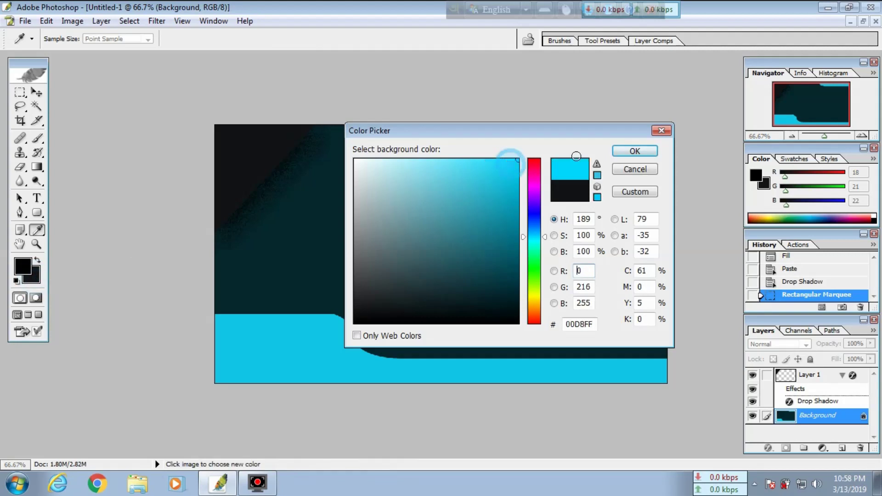
pyautogui.click(634, 151)
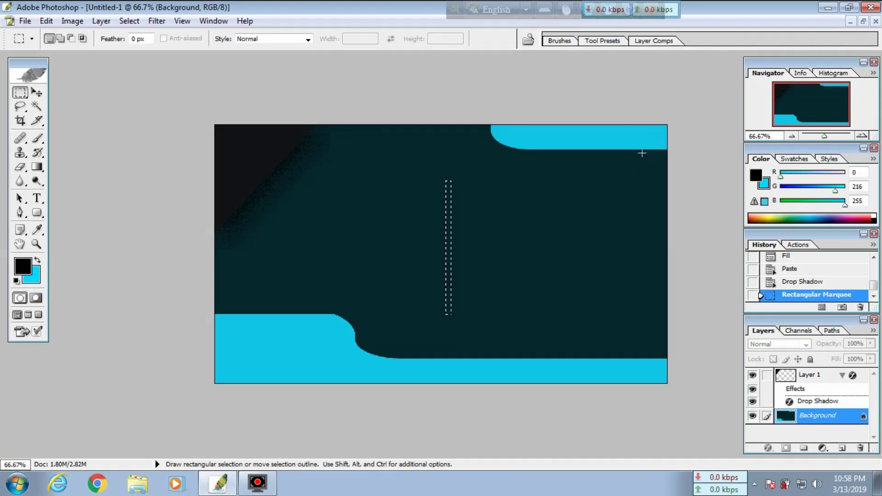
pyautogui.hotkey('ctrl', 'BackSpace')
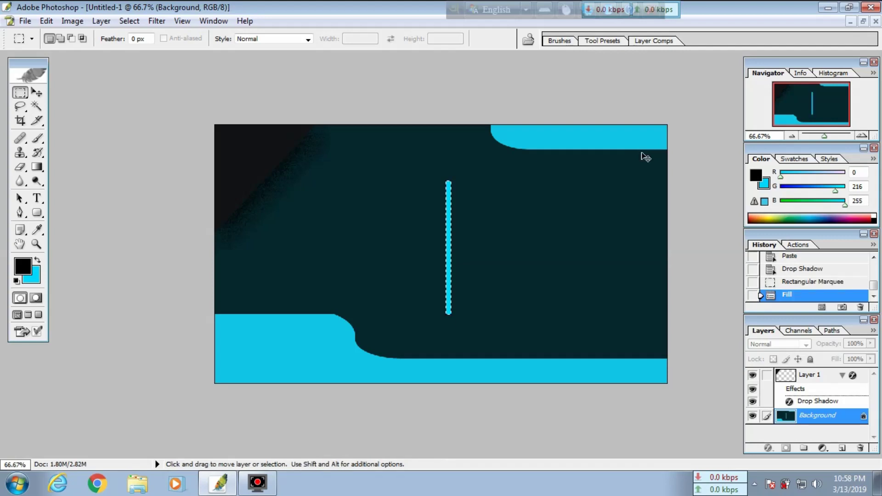
pyautogui.hotkey('ctrl', 'd')
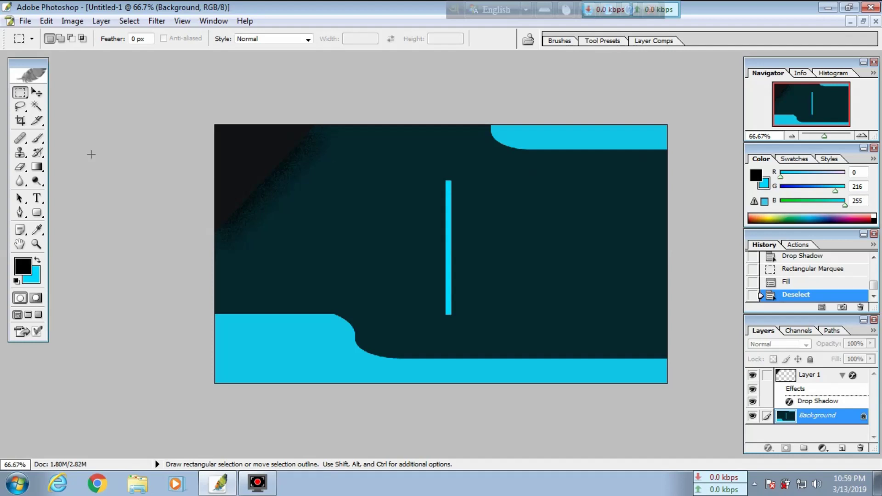
# Type 'Akkas Editing' at the card's left and colour it near-white F9F0F0.
pyautogui.click(36, 198)
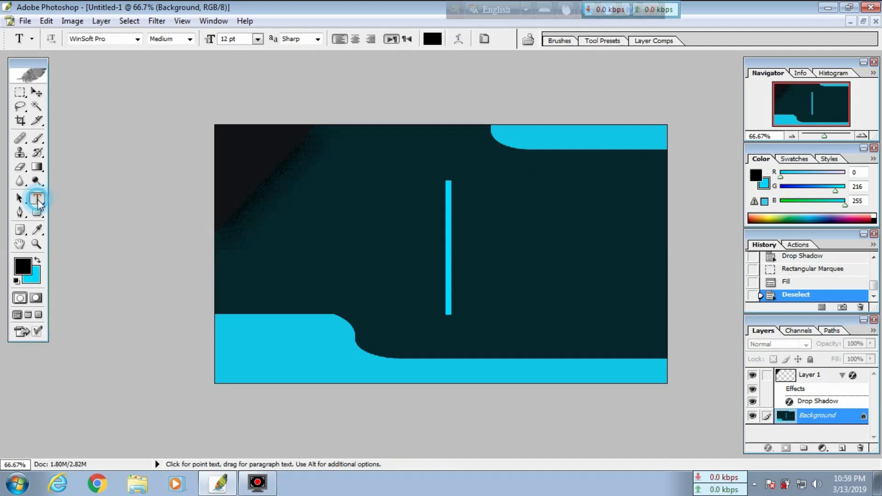
pyautogui.click(238, 227)
pyautogui.write('Ak')
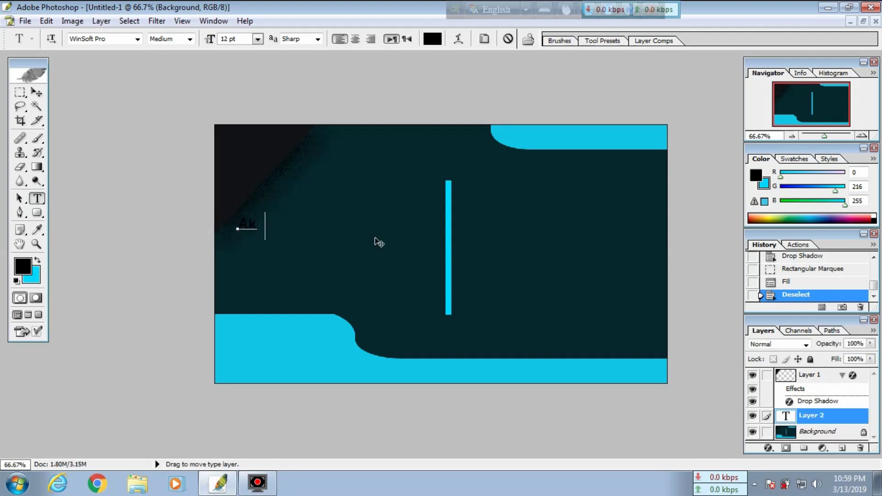
pyautogui.write('kas Editing')
pyautogui.hotkey('ctrl', '+')
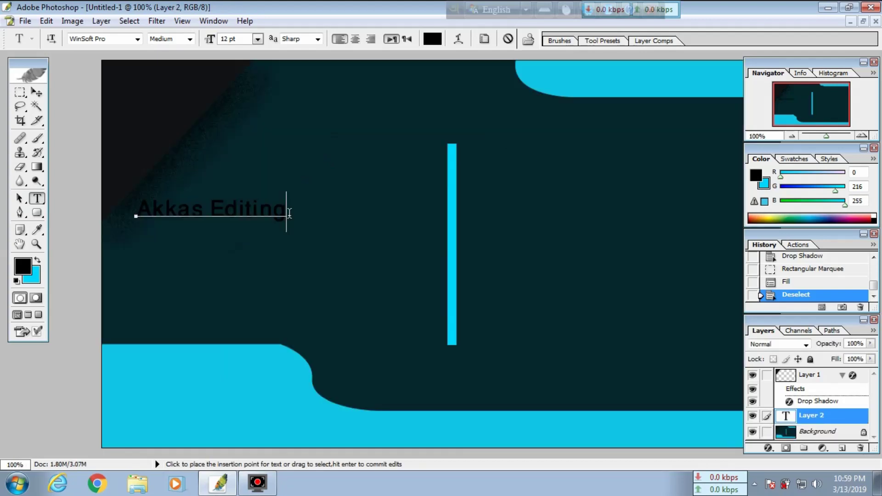
pyautogui.moveTo(289, 213); pyautogui.dragTo(136, 212)
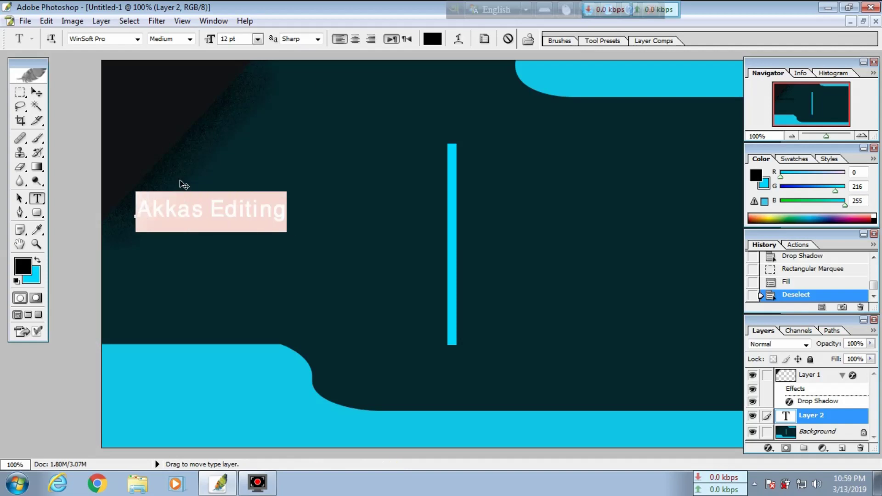
pyautogui.click(433, 41)
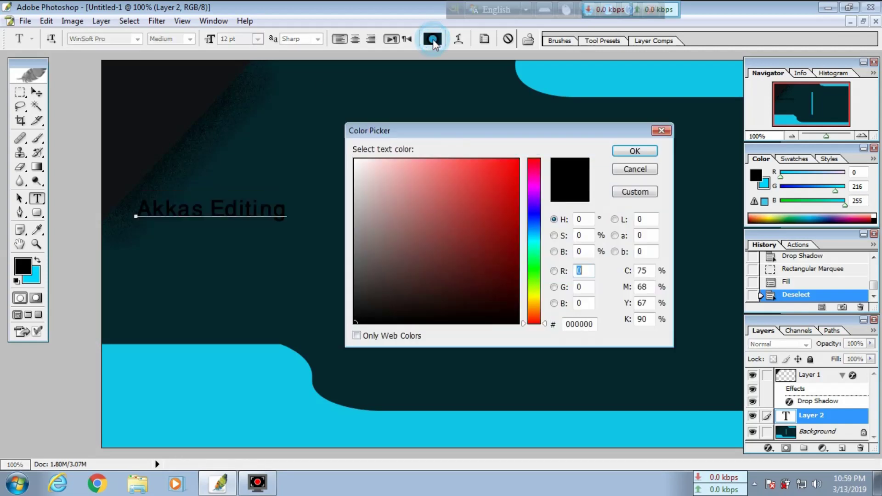
pyautogui.click(360, 163)
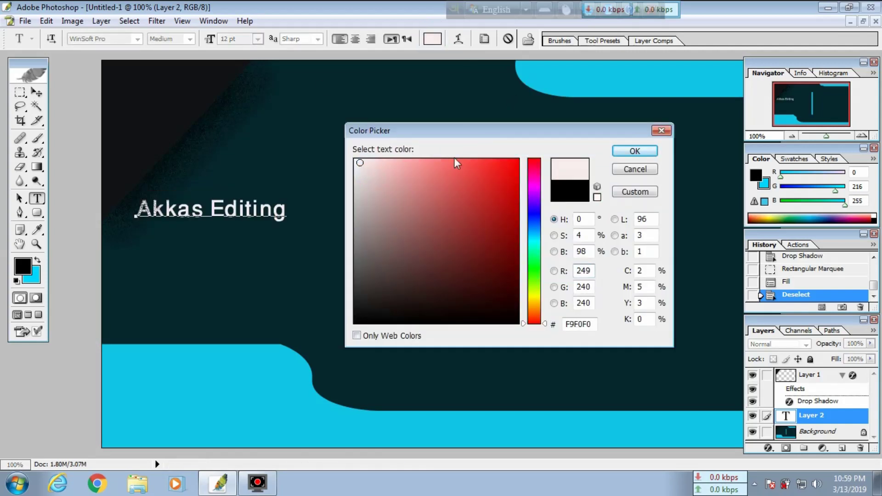
pyautogui.click(617, 155)
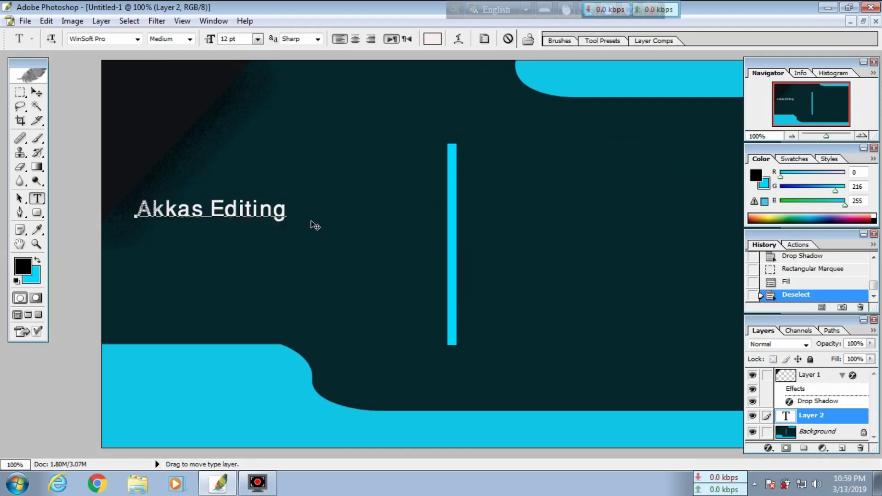
# Enlarge the title text and move its layer above Layer 1.
pyautogui.moveTo(286, 230)
pyautogui.mouseDown()
pyautogui.moveTo(452, 276)
pyautogui.moveTo(415, 281)
pyautogui.mouseUp()
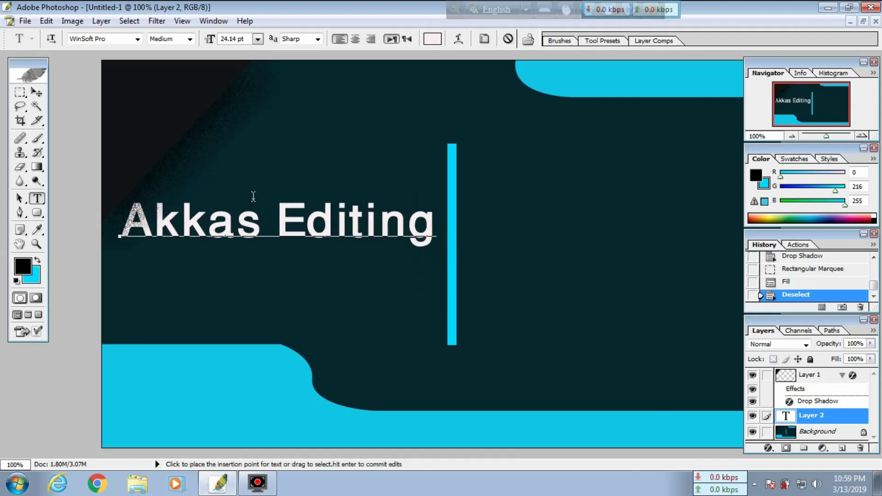
pyautogui.click(37, 92)
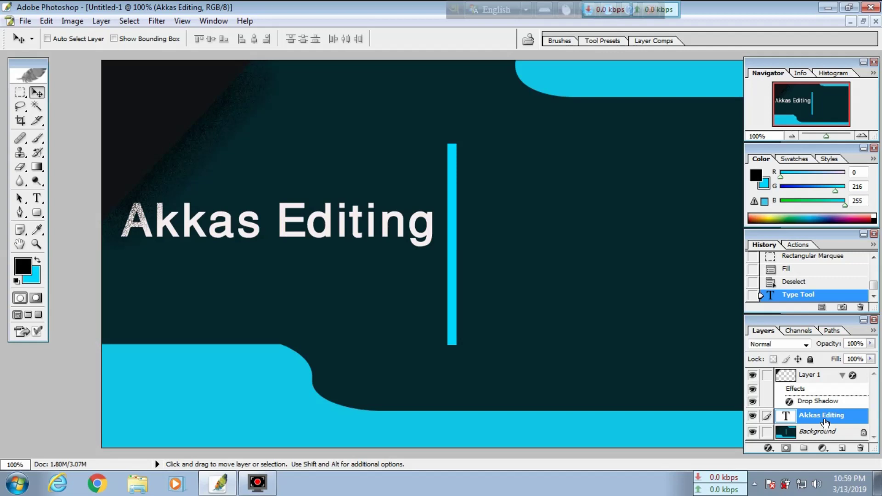
pyautogui.moveTo(825, 422); pyautogui.dragTo(821, 375)
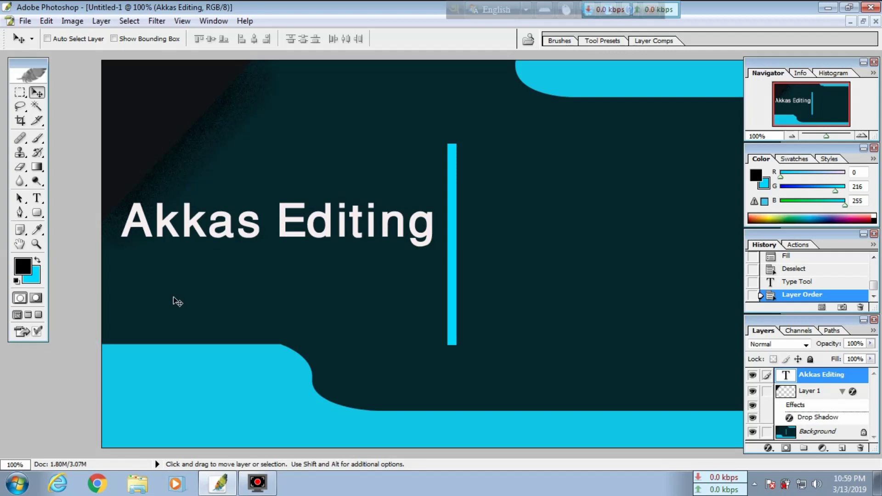
# Add 'YouTube Channel' text under the title, then zoom out to the whole card.
pyautogui.press('t')
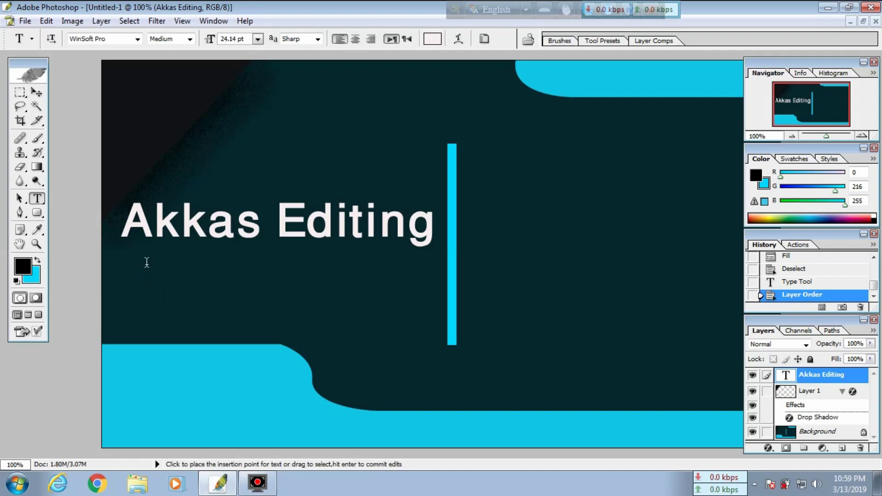
pyautogui.click(147, 262)
pyautogui.write('YouTube Channel')
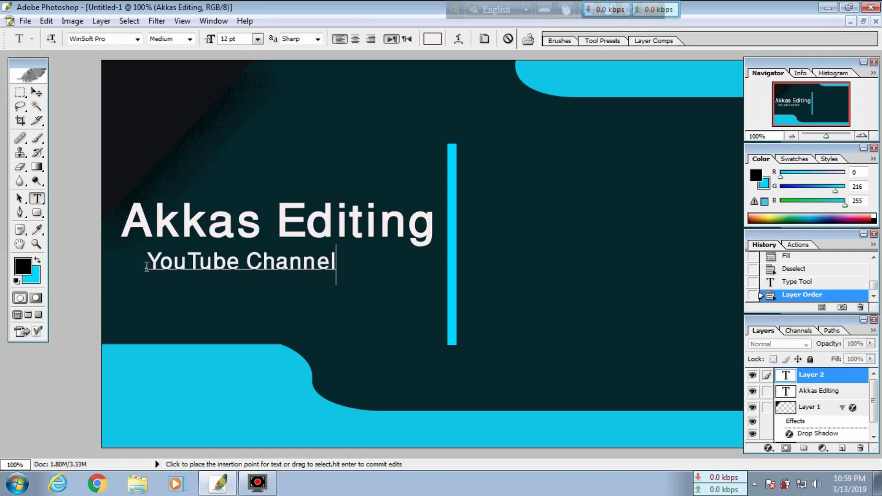
pyautogui.moveTo(220, 305); pyautogui.dragTo(234, 301)
pyautogui.click(37, 92)
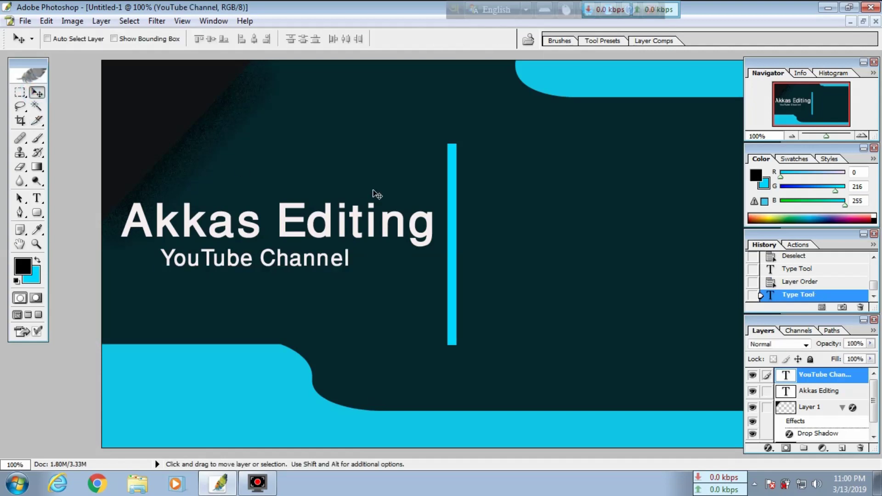
pyautogui.hotkey('ctrl', '-')
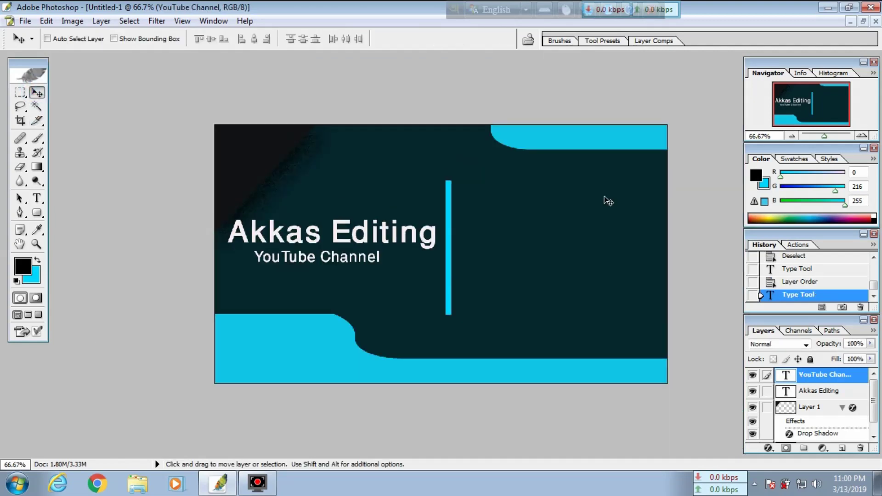
# Add enlarged 'Bangladesh' text right of the cyan divider.
pyautogui.press('t')
pyautogui.click(486, 189)
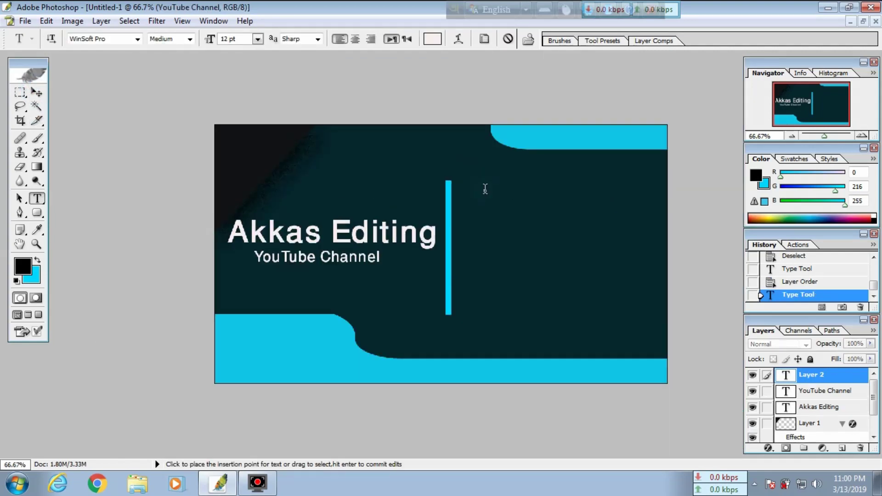
pyautogui.write('Ba')
pyautogui.write('ngladesh')
pyautogui.moveTo(572, 202); pyautogui.dragTo(662, 222)
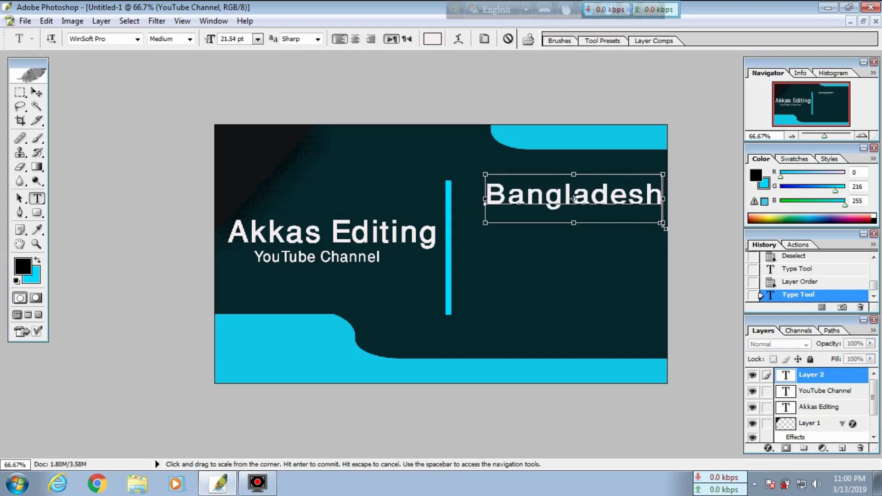
pyautogui.hotkey('ctrl', 'Return')
# Add 'Dhaka City' text beneath Bangladesh.
pyautogui.click(479, 212)
pyautogui.write('Dha')
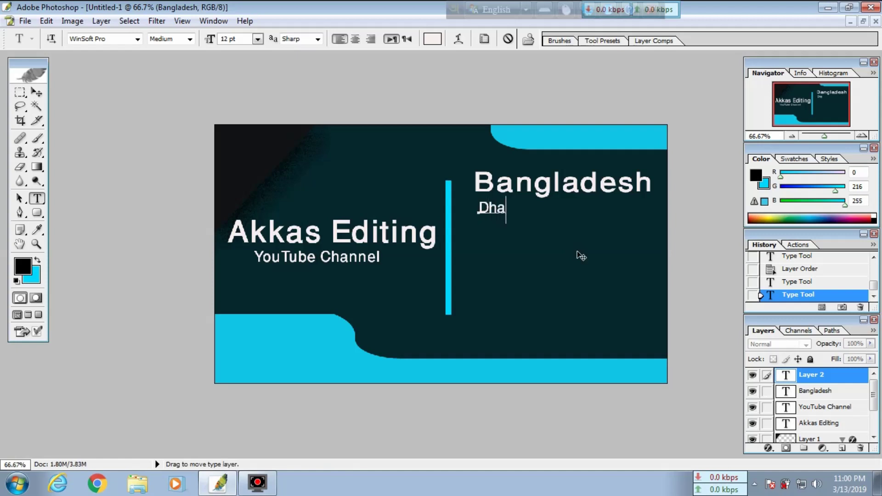
pyautogui.write('ka City')
pyautogui.moveTo(536, 243); pyautogui.dragTo(571, 242)
pyautogui.hotkey('ctrl', 'Return')
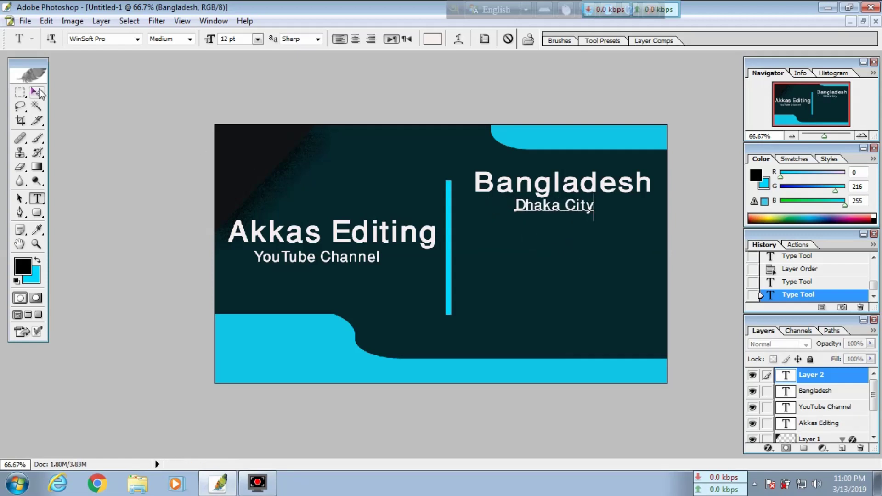
# Add the 'Digital Studio' text right of the divider, enlarged slightly and committed.
pyautogui.press('v')
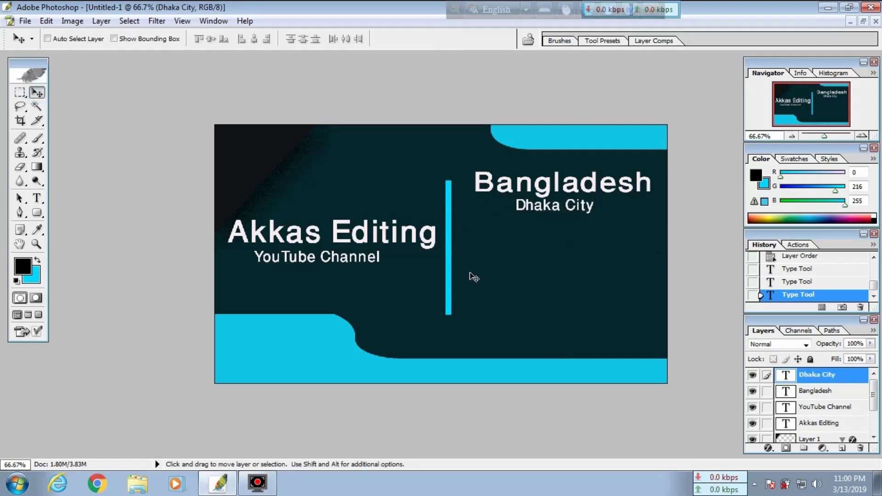
pyautogui.press('t')
pyautogui.click(468, 243)
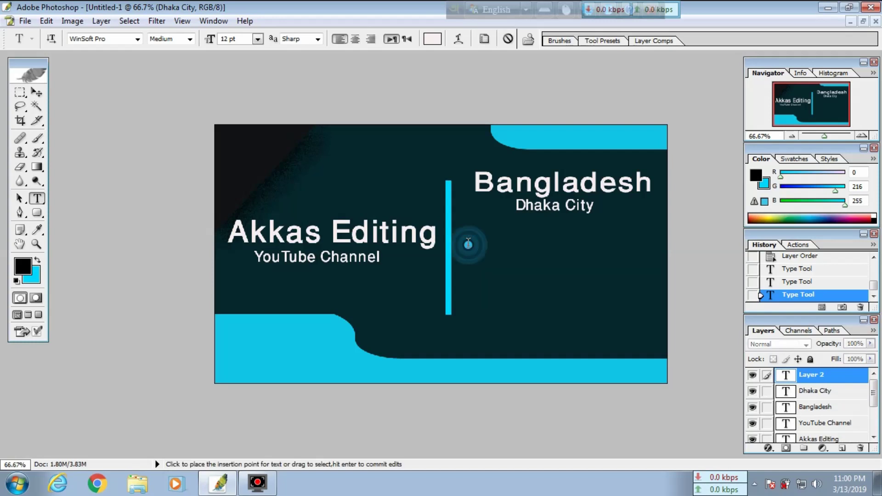
pyautogui.write('Digital ')
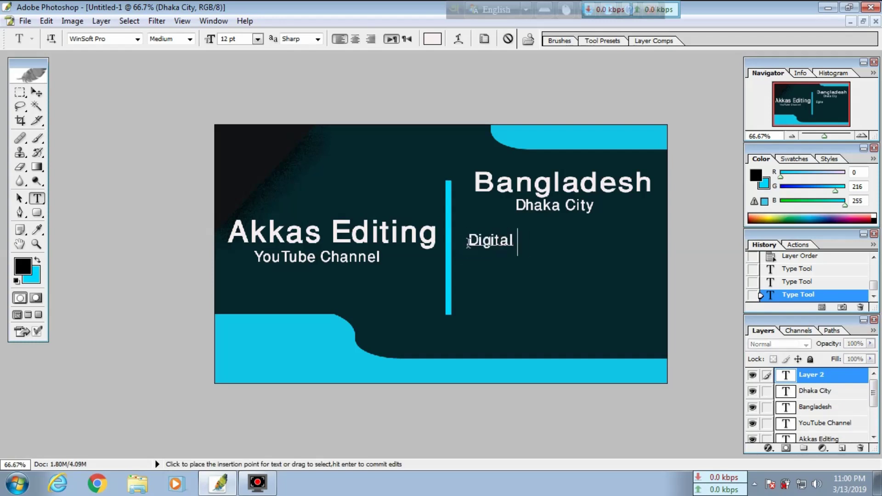
pyautogui.write('Studio')
pyautogui.moveTo(565, 248); pyautogui.dragTo(602, 266)
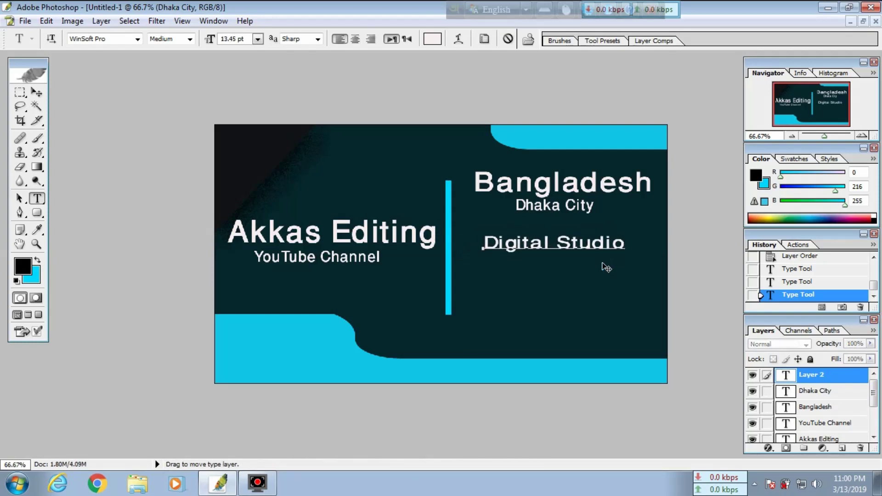
pyautogui.hotkey('ctrl', 'Return')
# Add the white address line 'New market, Sherpur' directly beneath Digital Studio.
pyautogui.click(488, 269)
pyautogui.write('S')
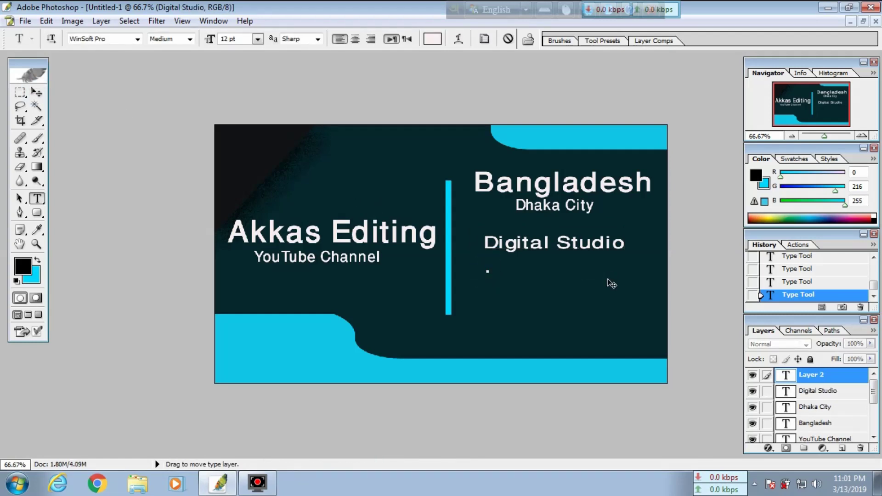
pyautogui.write('New market, S')
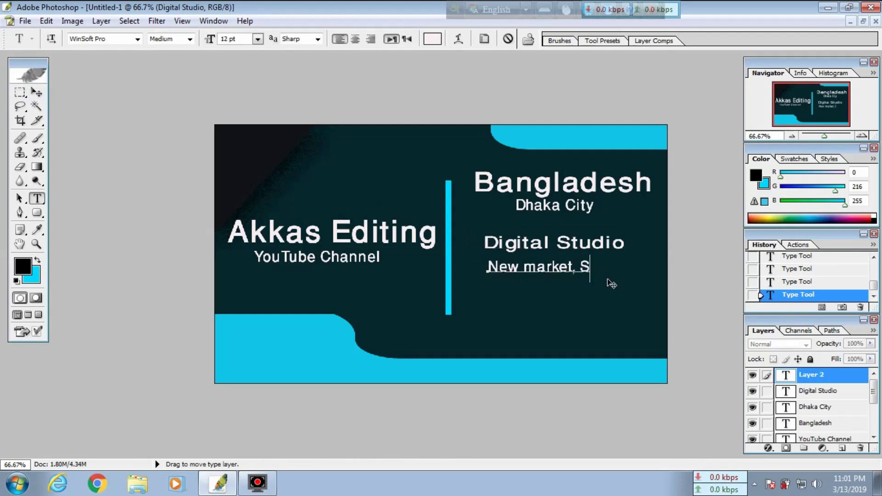
pyautogui.write('rpur')
pyautogui.moveTo(612, 284); pyautogui.dragTo(598, 282)
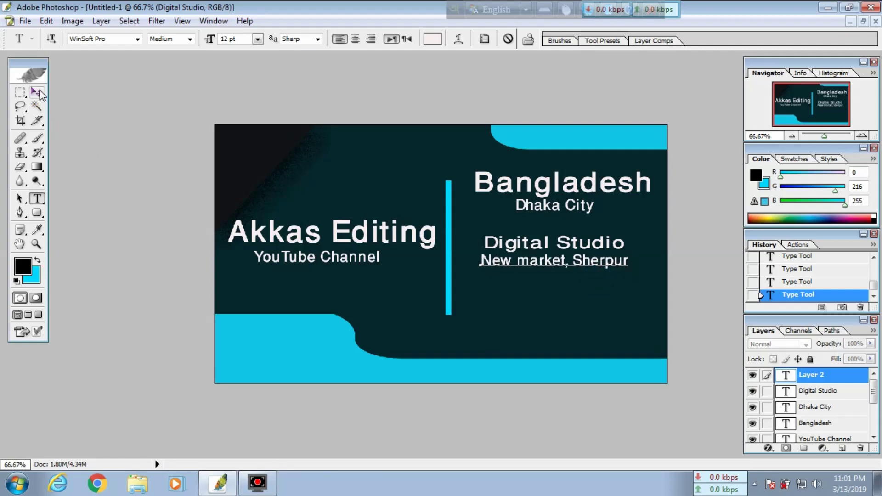
pyautogui.click(37, 93)
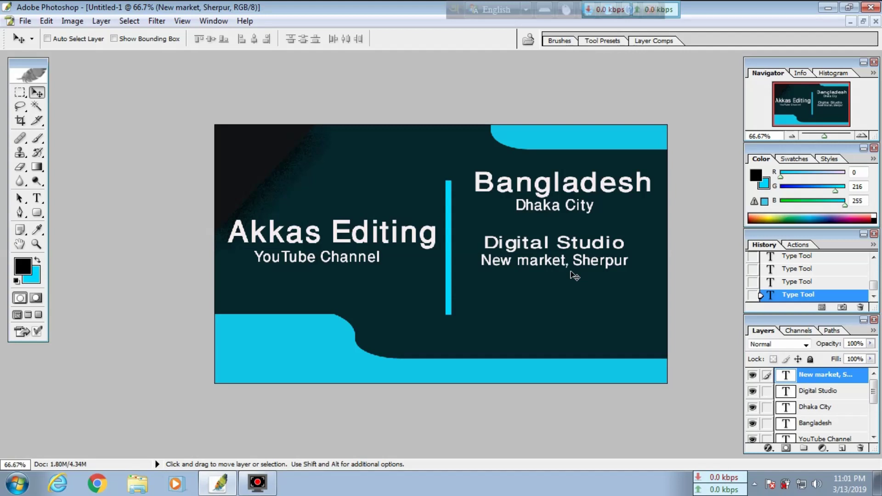
# Copy the phone icon from its image into the Untitled-1 card document.
pyautogui.press('f')
pyautogui.press('f')
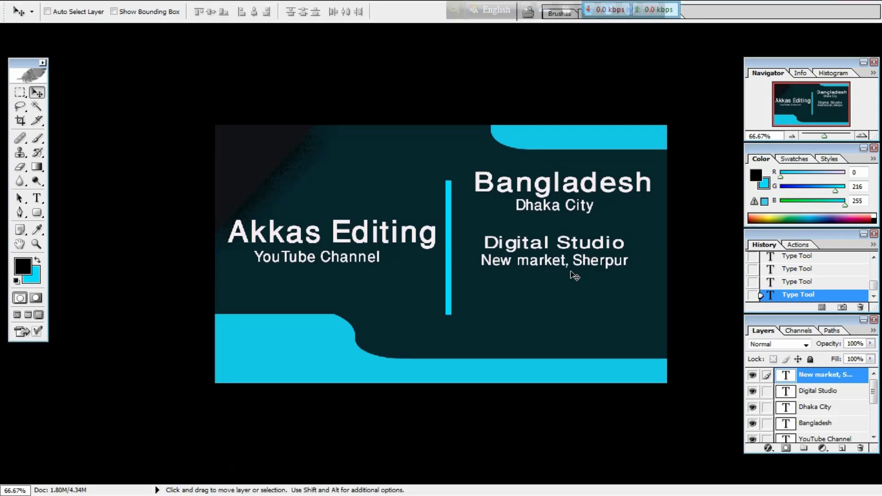
pyautogui.press('f')
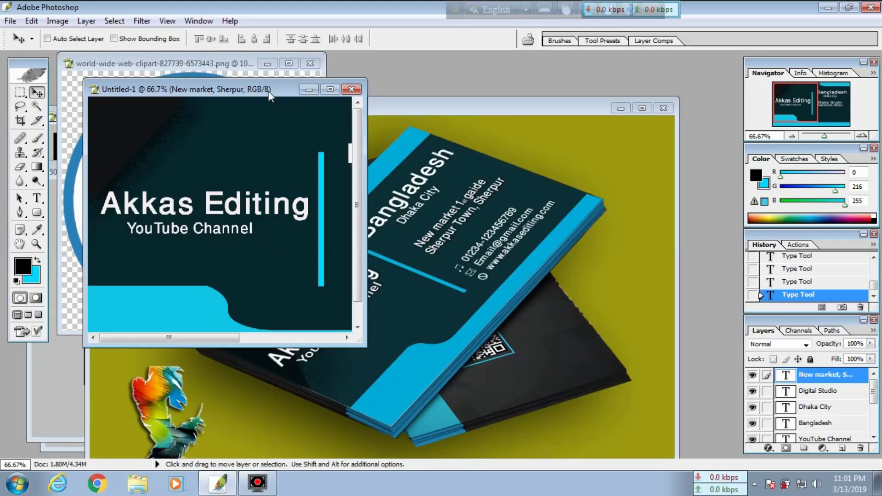
pyautogui.moveTo(269, 91); pyautogui.dragTo(364, 88)
pyautogui.click(80, 348)
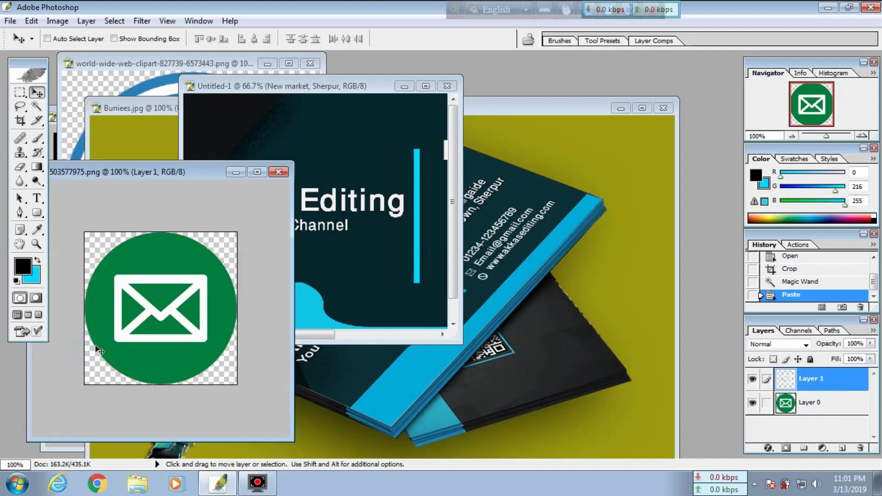
pyautogui.click(70, 445)
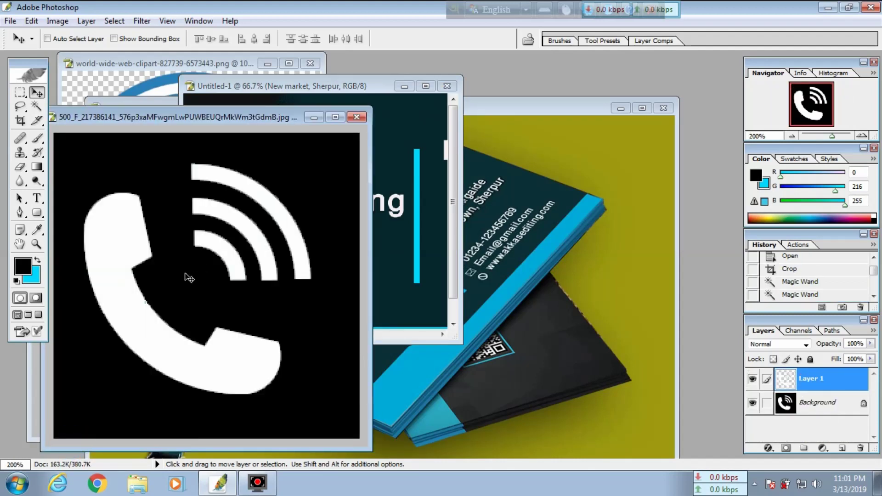
pyautogui.moveTo(188, 278)
pyautogui.mouseDown()
pyautogui.moveTo(383, 243)
pyautogui.moveTo(405, 215)
pyautogui.mouseUp()
pyautogui.click(426, 85)
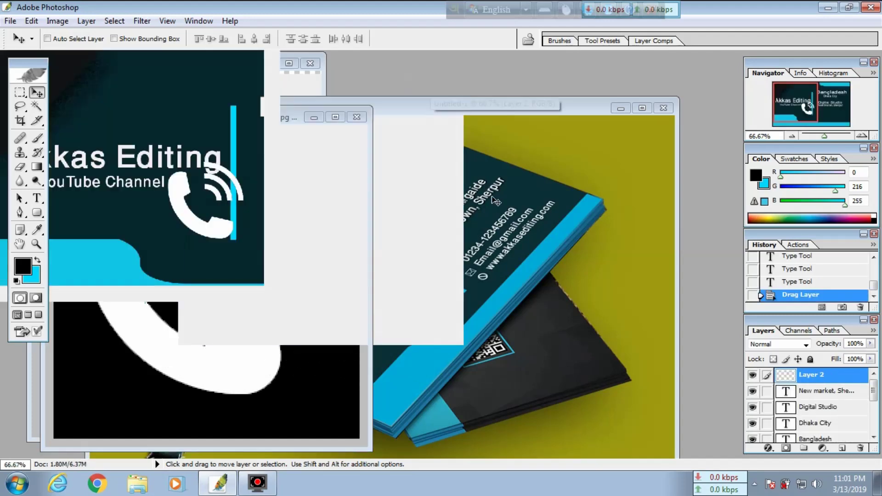
# Shrink the phone icon with Free Transform and place it below the address.
pyautogui.moveTo(430, 289); pyautogui.dragTo(504, 317)
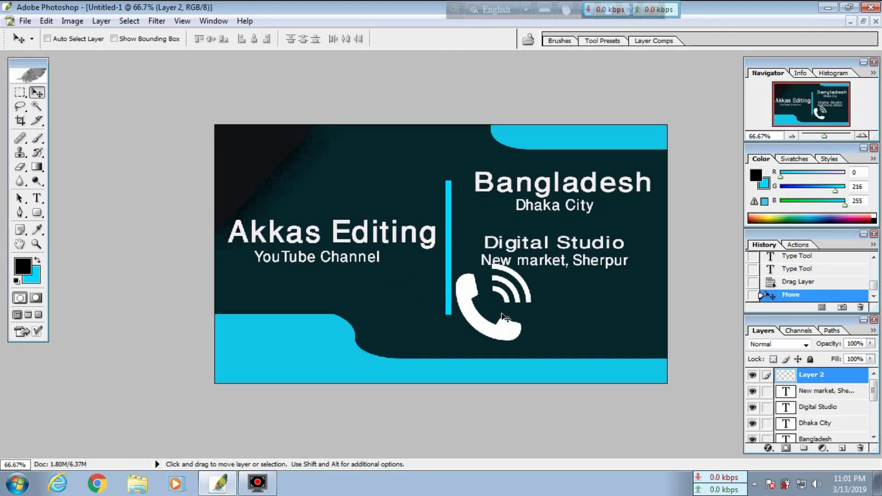
pyautogui.hotkey('ctrl', 't')
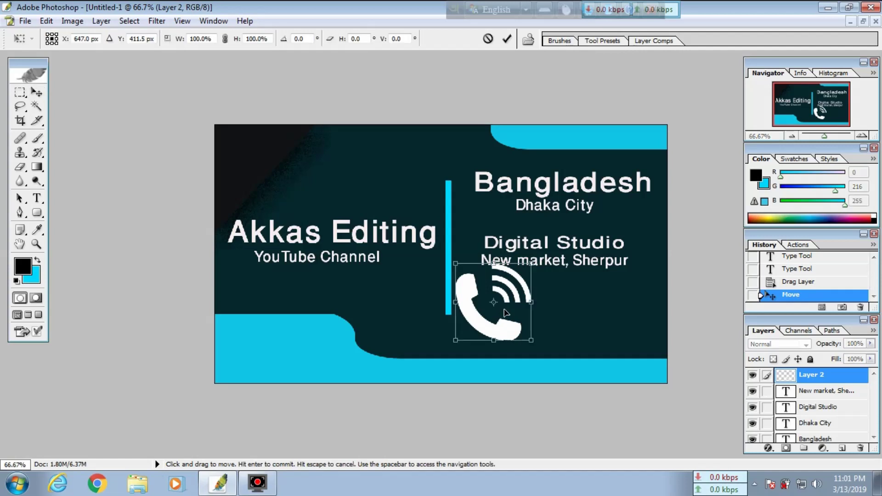
pyautogui.moveTo(526, 272); pyautogui.dragTo(478, 300)
pyautogui.press('Return')
pyautogui.hotkey('ctrl', 't')
pyautogui.press('Return')
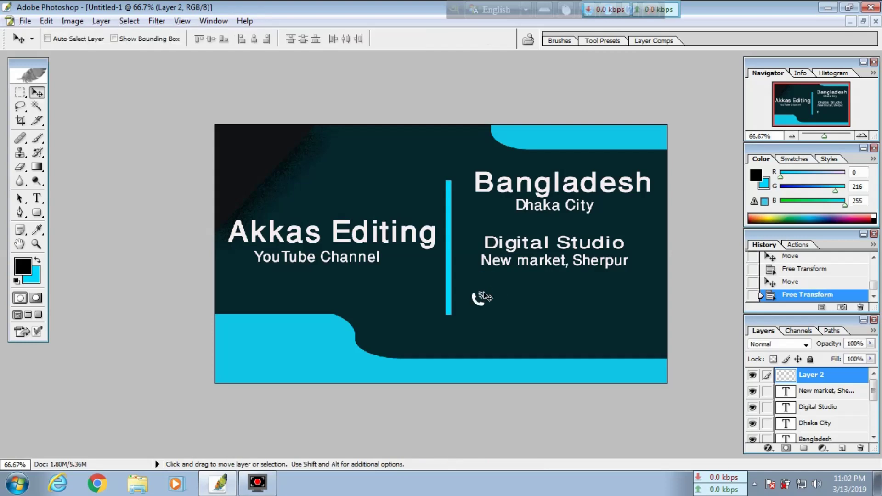
pyautogui.hotkey('ctrl', '+')
pyautogui.moveTo(525, 350)
pyautogui.mouseDown()
pyautogui.moveTo(516, 323)
pyautogui.moveTo(419, 266)
pyautogui.mouseUp()
pyautogui.press('f')
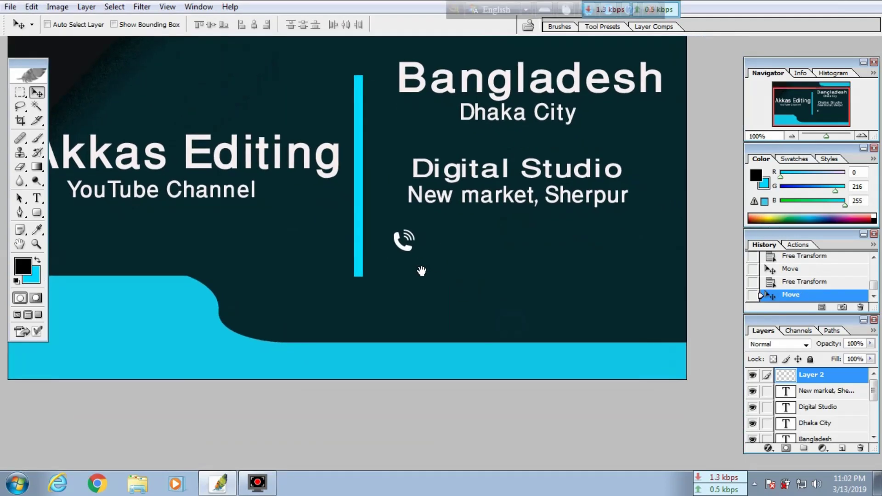
pyautogui.press('t')
pyautogui.click(405, 247)
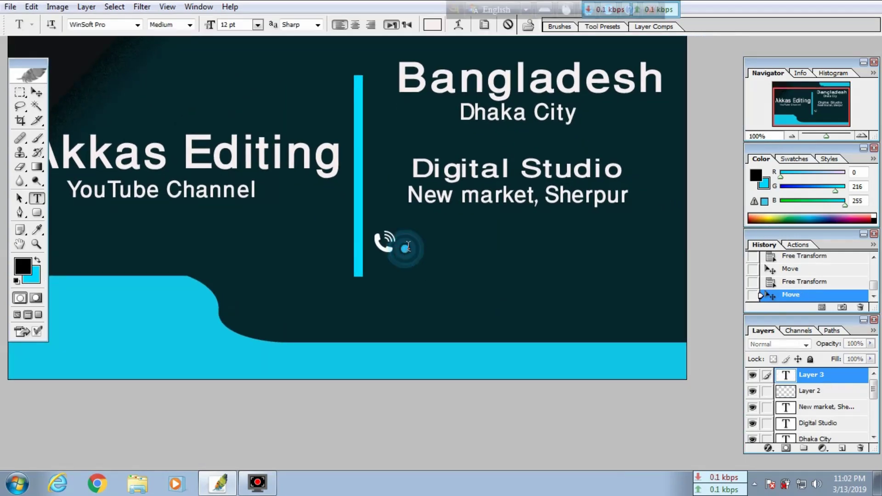
pyautogui.write('01234-')
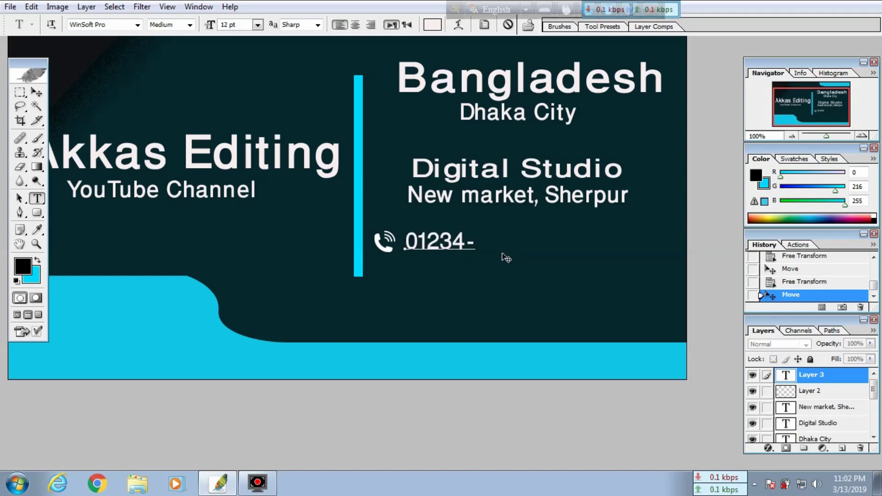
pyautogui.write(' 123456789')
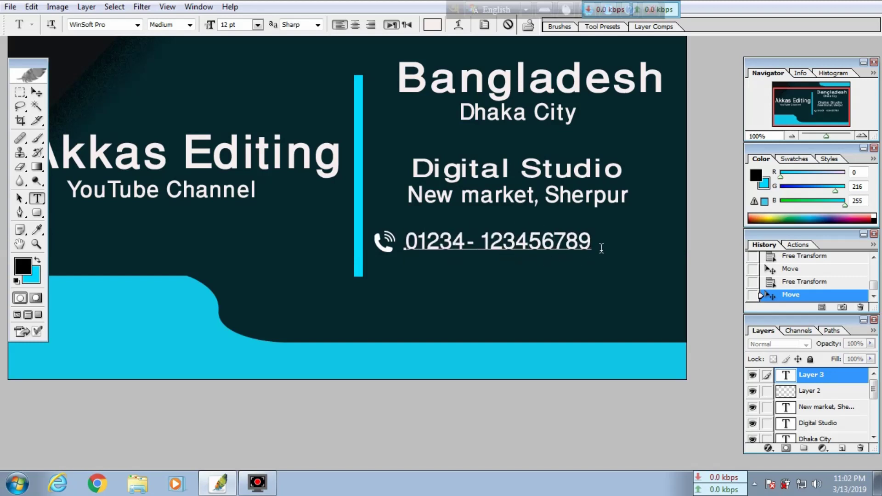
pyautogui.press('ctrl')
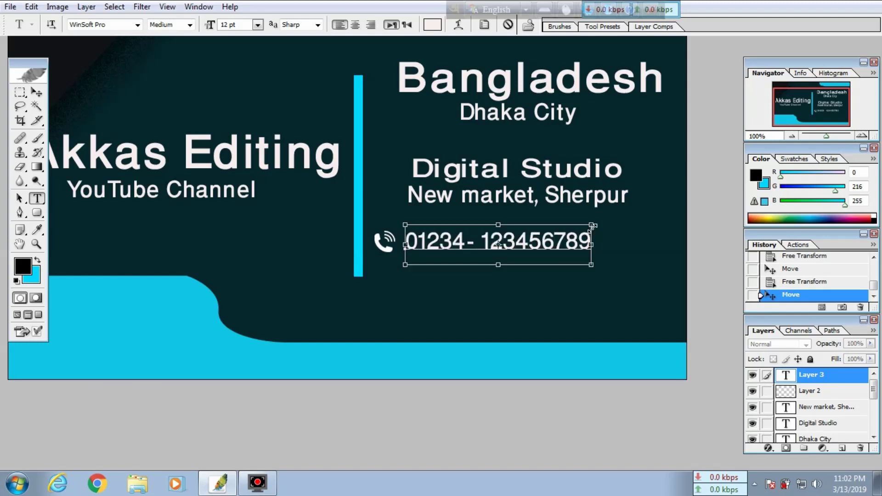
pyautogui.moveTo(592, 226); pyautogui.dragTo(519, 244)
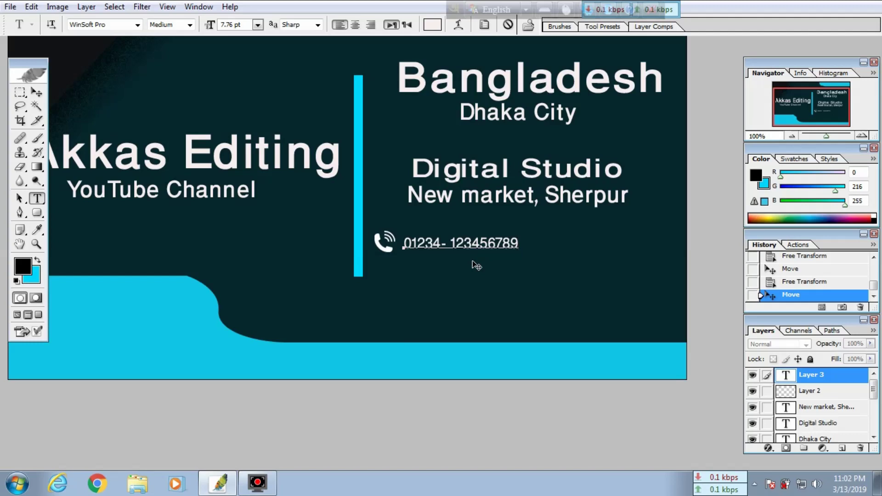
pyautogui.click(37, 92)
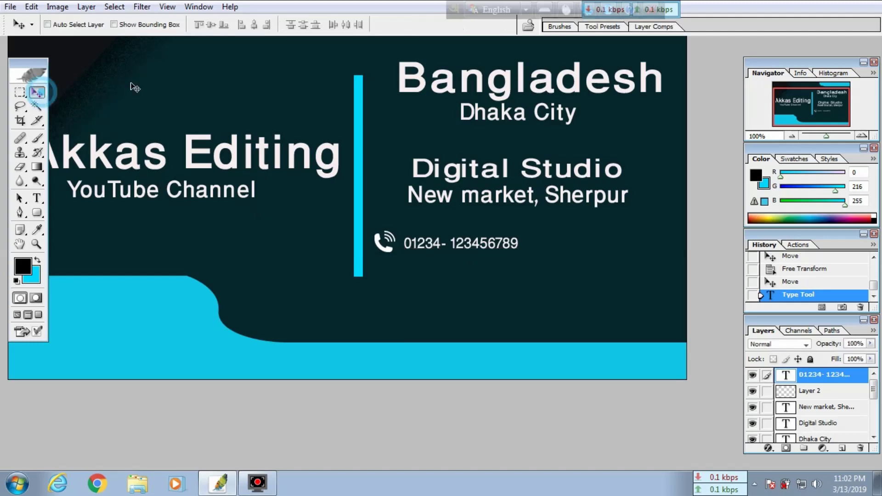
# Rearrange the open image windows to uncover the icon images beside the card.
pyautogui.press('f')
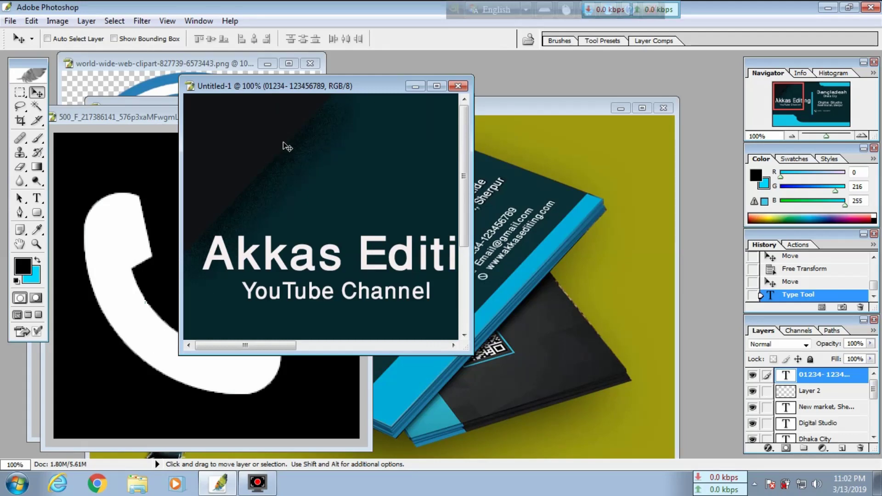
pyautogui.moveTo(330, 92); pyautogui.dragTo(424, 95)
pyautogui.click(244, 117)
pyautogui.hotkey('ctrl', '+')
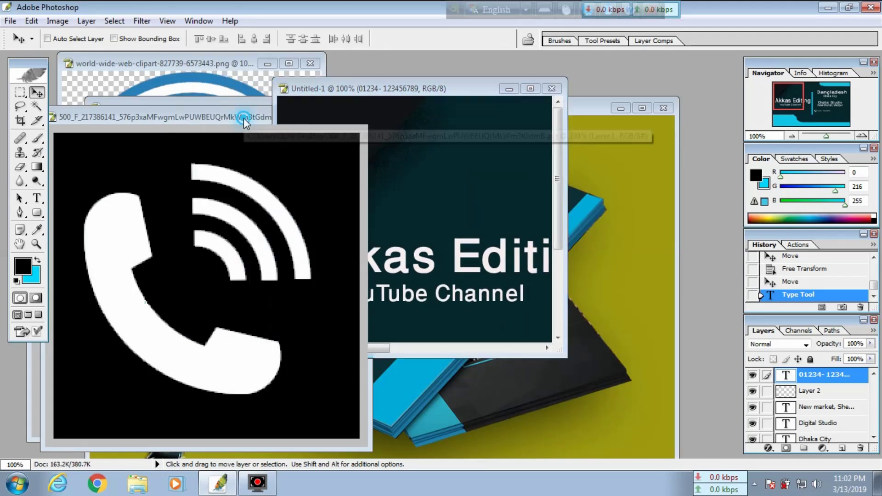
pyautogui.moveTo(243, 117); pyautogui.dragTo(208, 165)
pyautogui.click(144, 73)
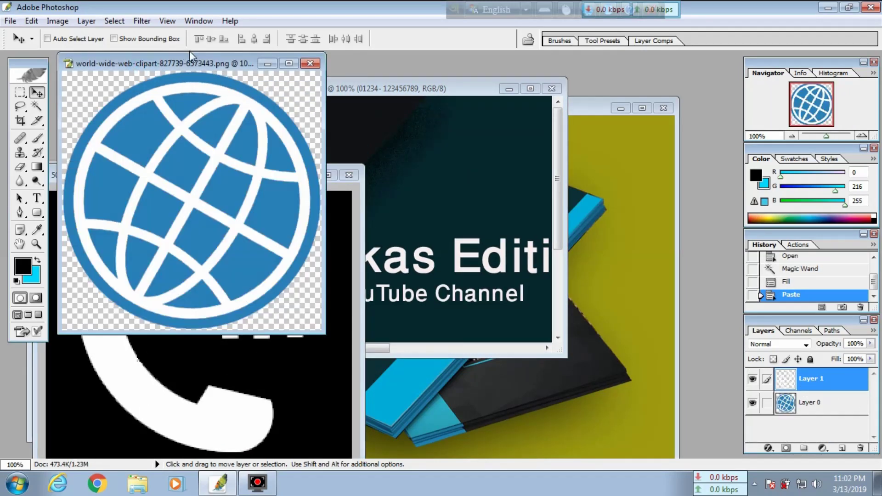
pyautogui.moveTo(199, 64); pyautogui.dragTo(98, 224)
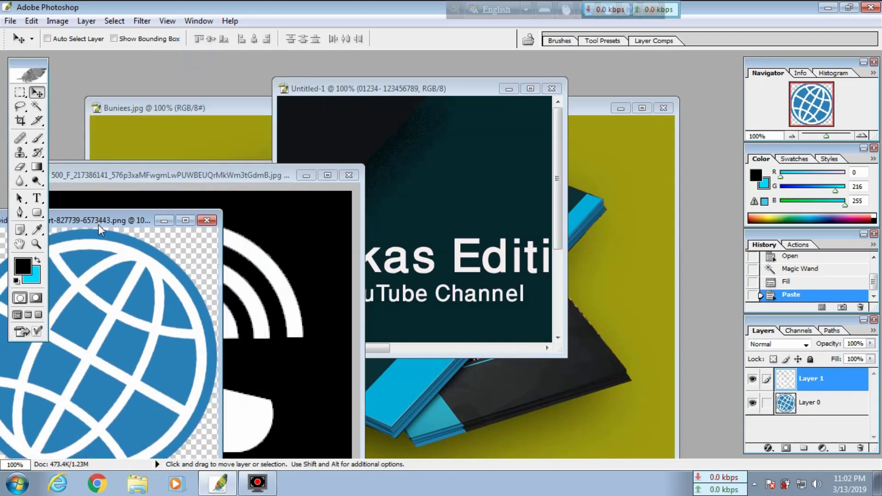
pyautogui.click(206, 111)
pyautogui.moveTo(206, 112); pyautogui.dragTo(535, 132)
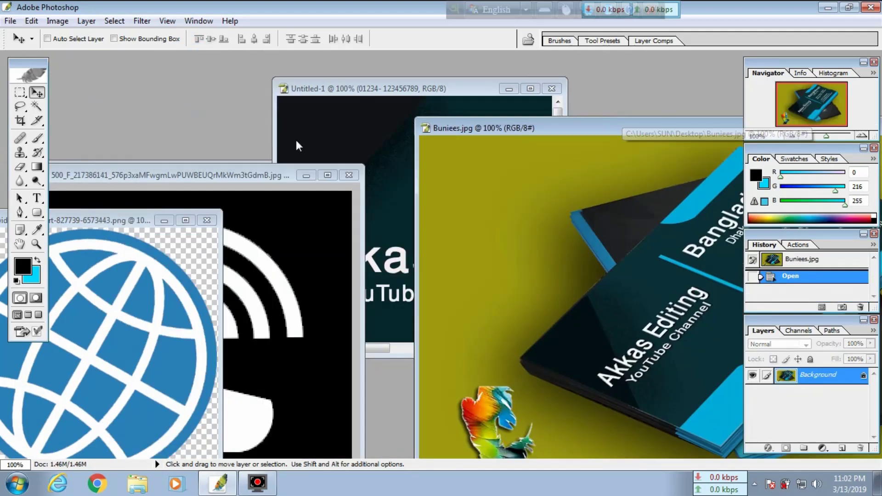
# Copy the envelope icon into the Untitled-1 card document.
pyautogui.click(260, 173)
pyautogui.click(216, 186)
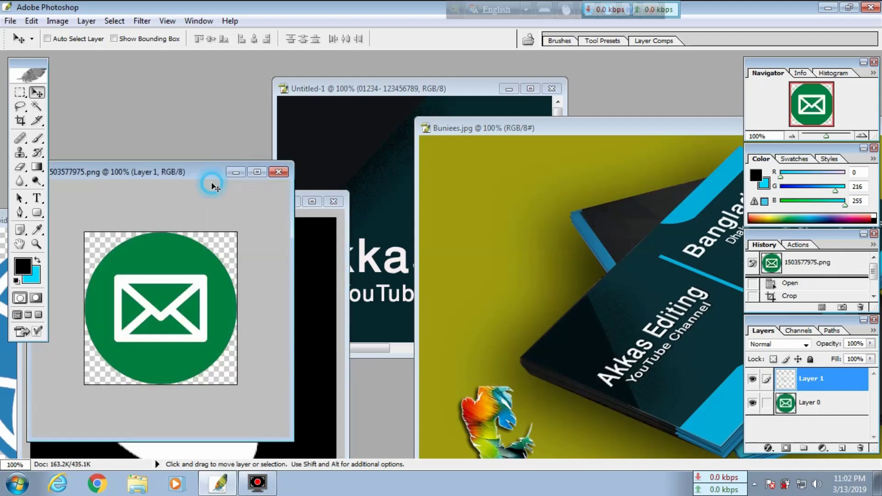
pyautogui.moveTo(165, 286); pyautogui.dragTo(367, 165)
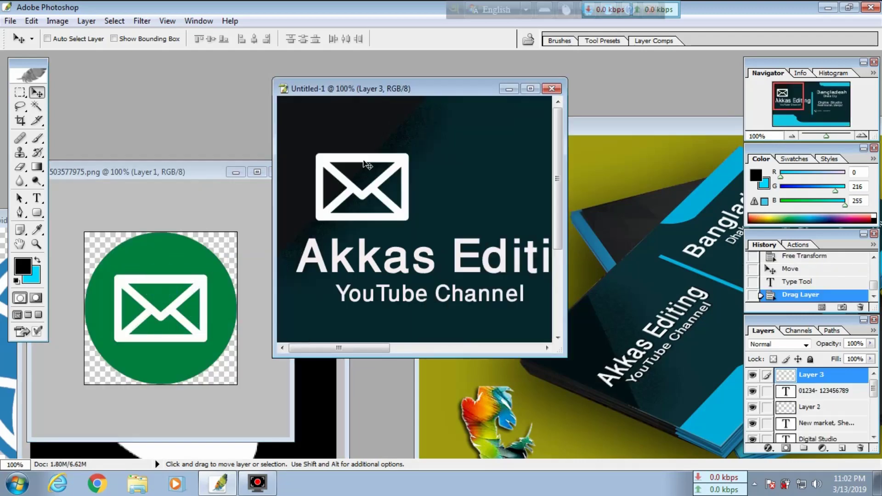
pyautogui.click(531, 89)
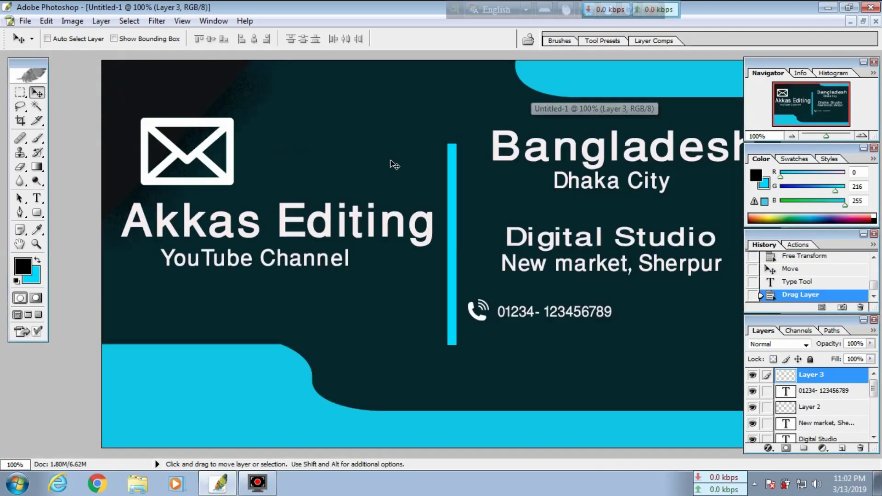
# Shrink the envelope icon with Free Transform and place it below the phone icon.
pyautogui.moveTo(217, 178)
pyautogui.mouseDown()
pyautogui.moveTo(247, 174)
pyautogui.moveTo(409, 326)
pyautogui.mouseUp()
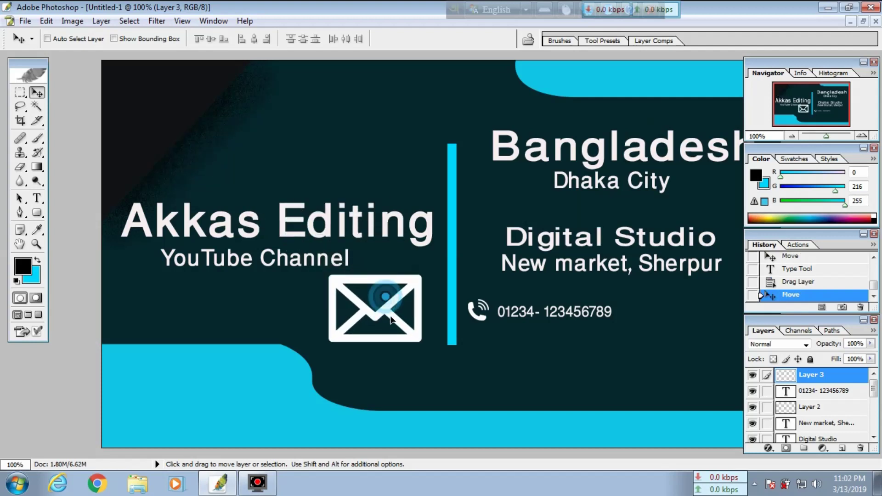
pyautogui.hotkey('ctrl', 't')
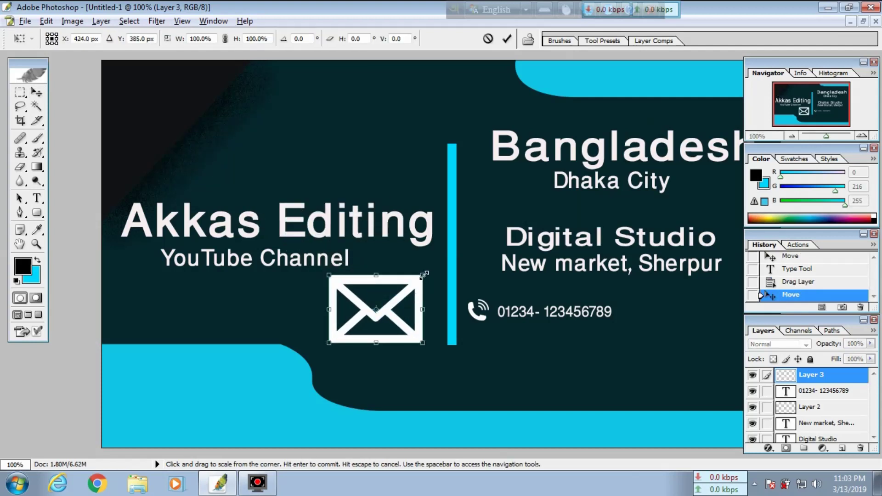
pyautogui.moveTo(422, 275); pyautogui.dragTo(393, 296)
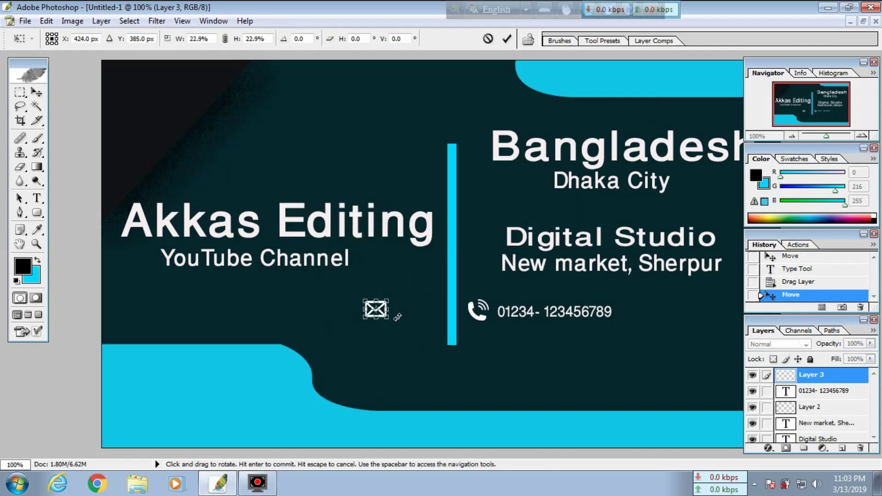
pyautogui.press('Return')
pyautogui.moveTo(374, 311); pyautogui.dragTo(482, 347)
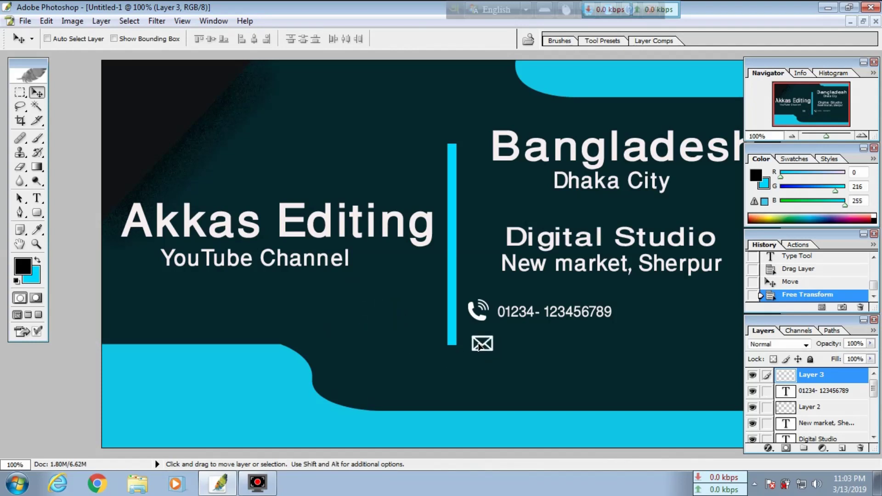
pyautogui.press('t')
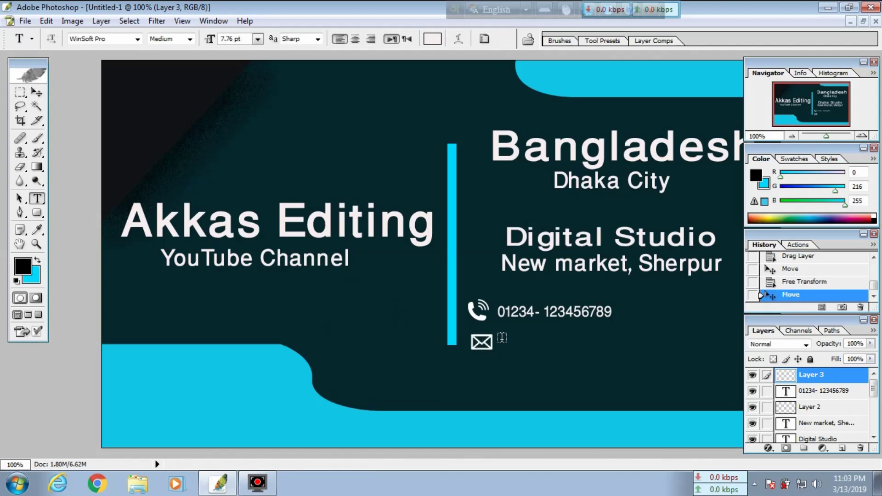
pyautogui.click(503, 341)
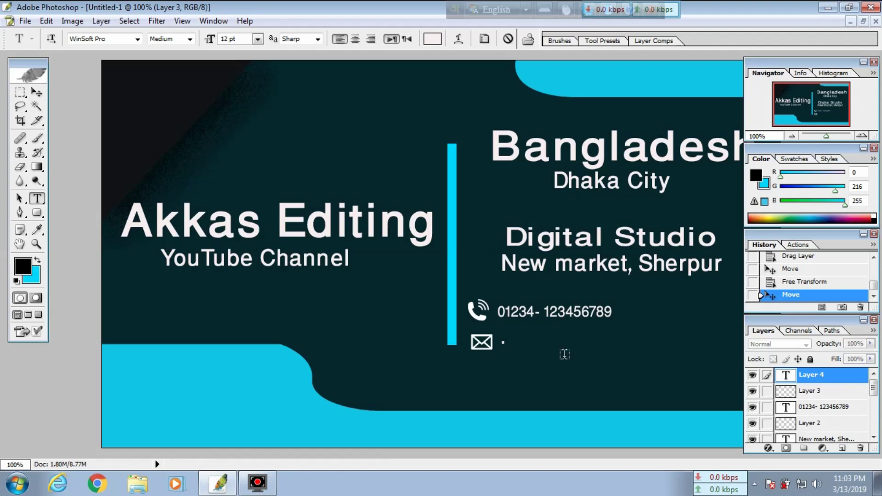
pyautogui.write('Email@gmai')
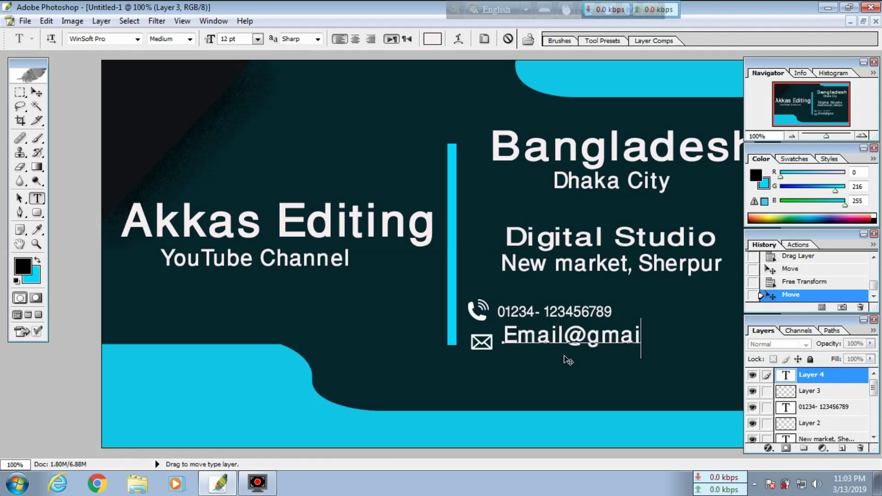
pyautogui.write('l.com')
pyautogui.press('ctrl')
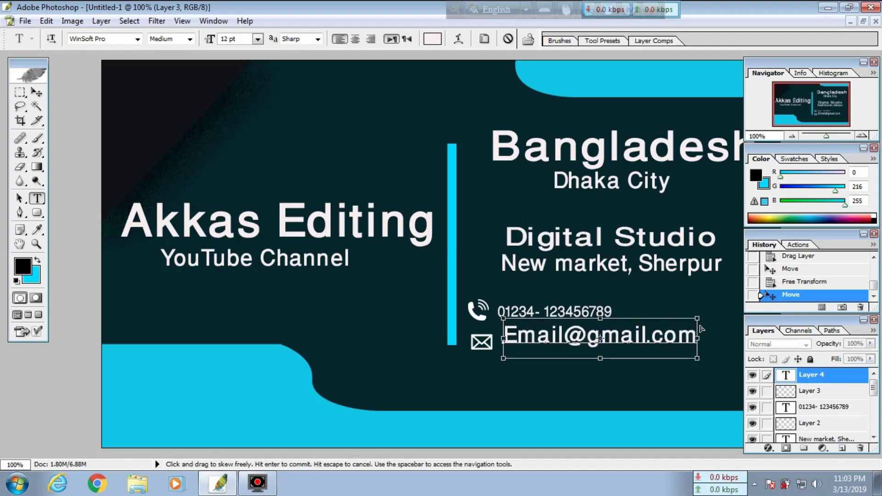
pyautogui.moveTo(699, 318); pyautogui.dragTo(646, 332)
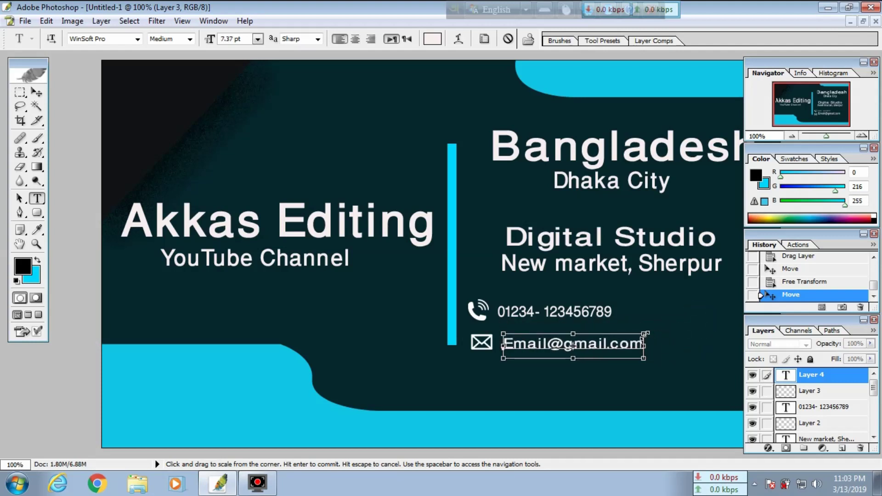
pyautogui.press('Return')
pyautogui.moveTo(629, 367); pyautogui.dragTo(625, 367)
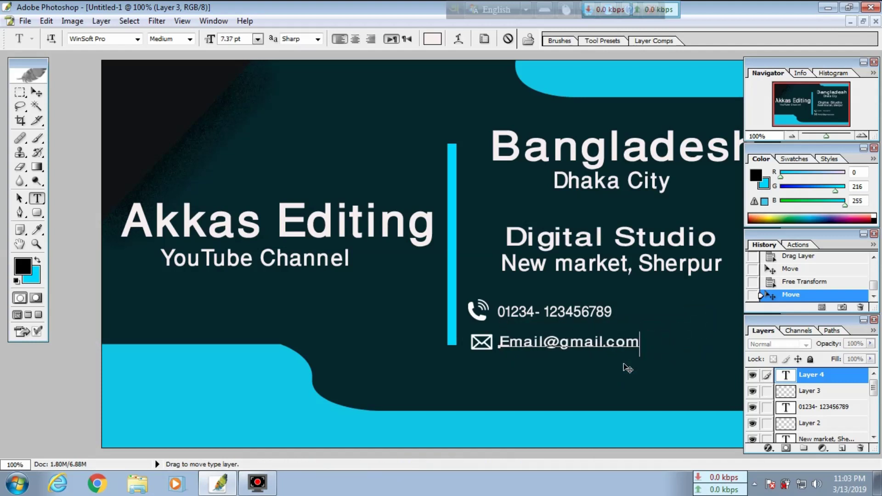
# Commit the email text and copy the globe icon into the card document.
pyautogui.click(37, 92)
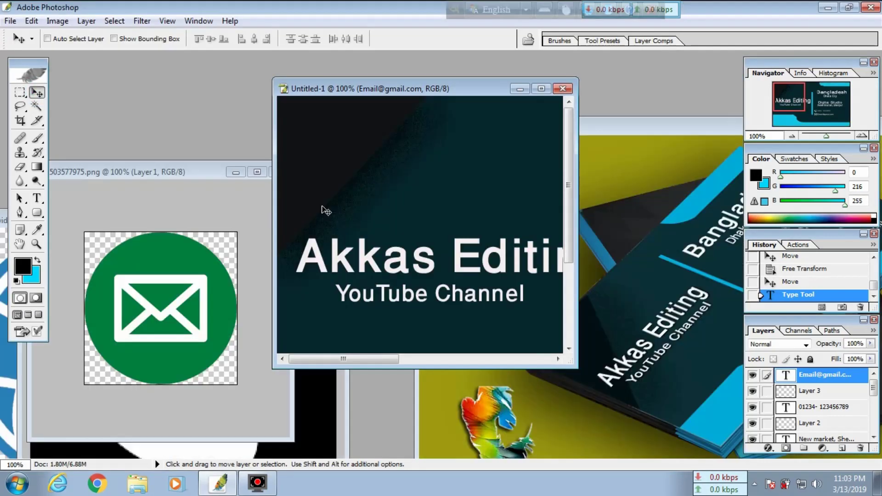
pyautogui.click(216, 172)
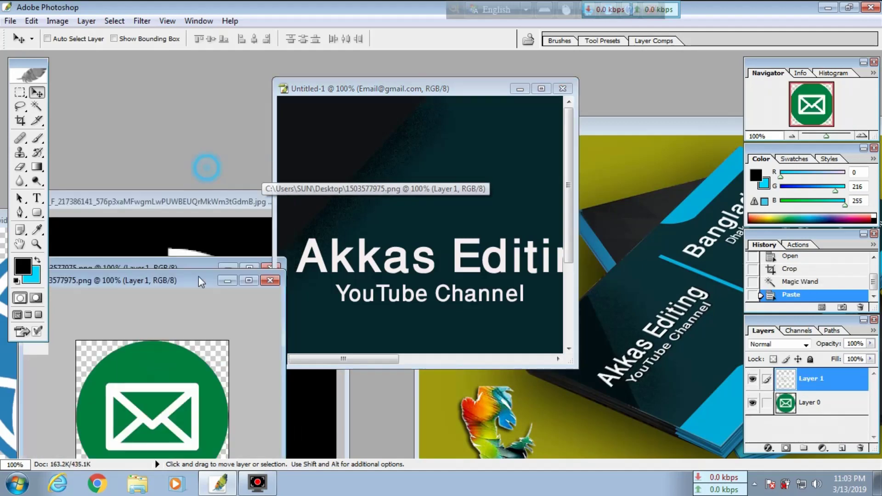
pyautogui.click(7, 396)
pyautogui.moveTo(127, 225); pyautogui.dragTo(207, 120)
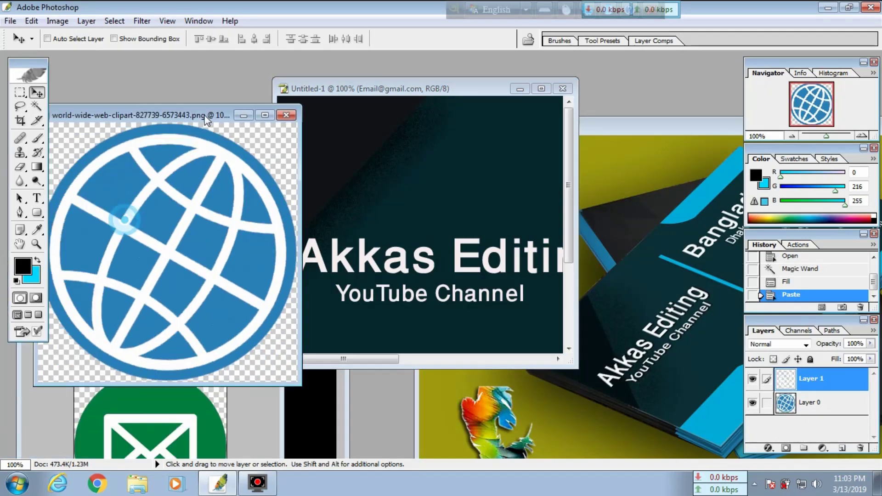
pyautogui.moveTo(202, 163); pyautogui.dragTo(417, 211)
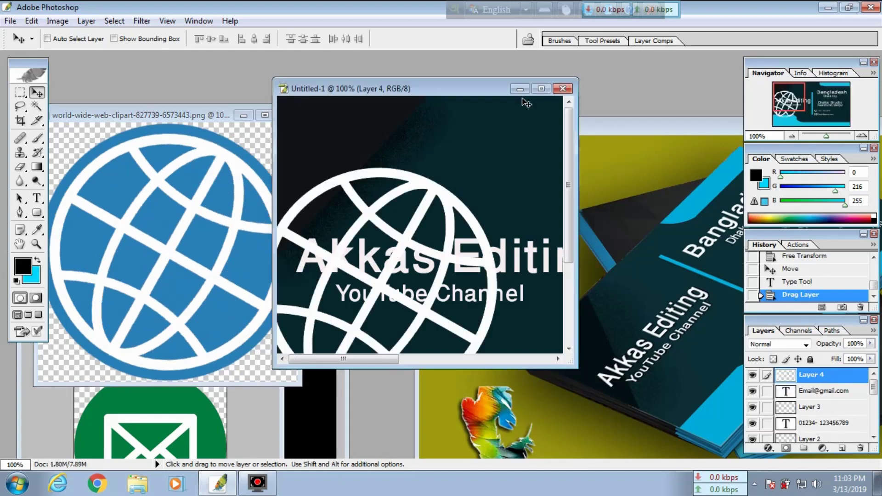
pyautogui.click(541, 88)
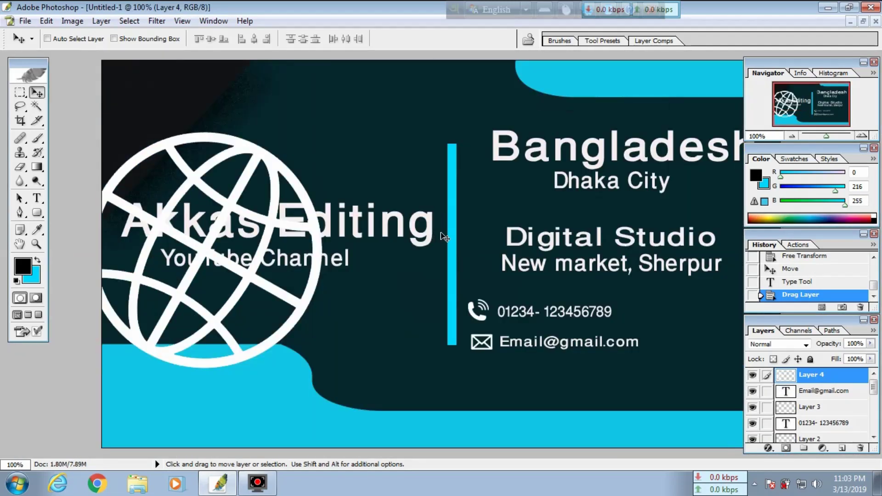
# Scale the globe icon down to about 11% to match the other icons.
pyautogui.hotkey('ctrl', 't')
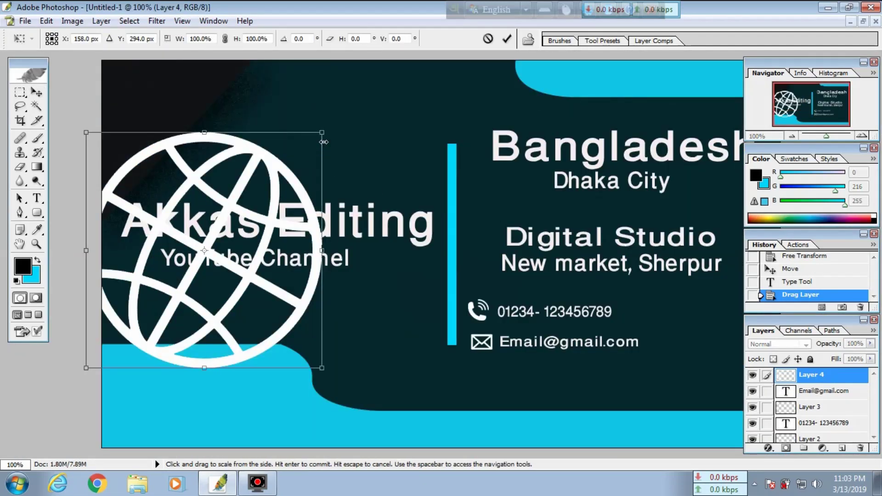
pyautogui.moveTo(321, 132)
pyautogui.mouseDown()
pyautogui.moveTo(222, 233)
pyautogui.moveTo(492, 373)
pyautogui.mouseUp()
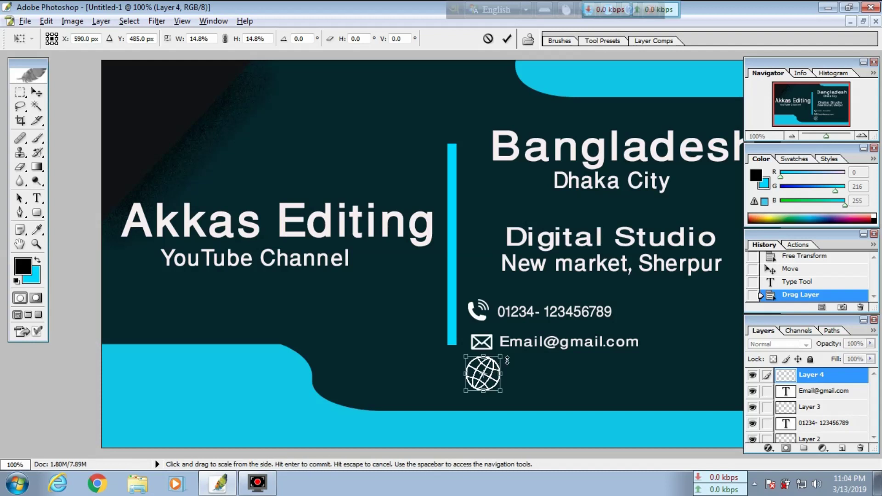
pyautogui.moveTo(501, 356); pyautogui.dragTo(488, 379)
pyautogui.press('Return')
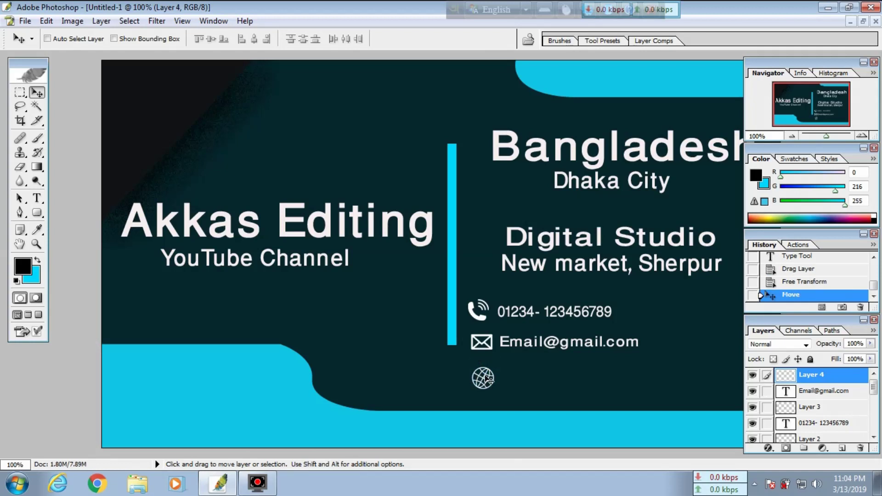
pyautogui.press('t')
pyautogui.click(505, 380)
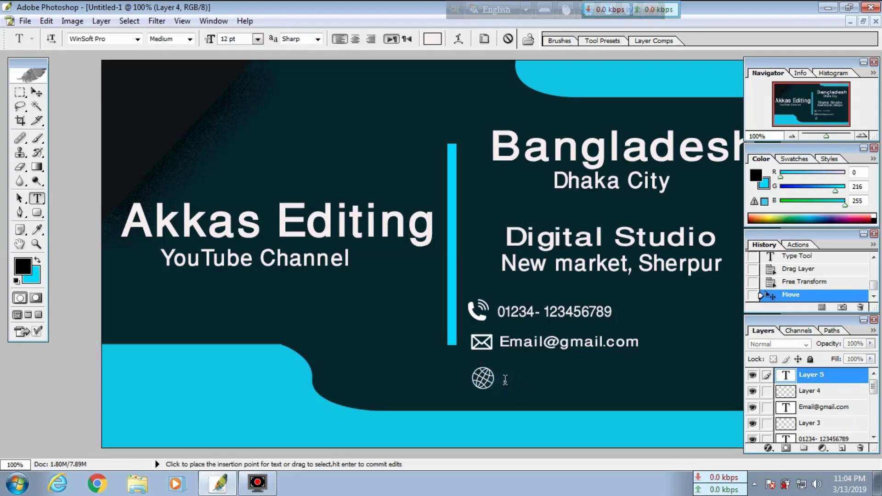
pyautogui.write('www.akkase')
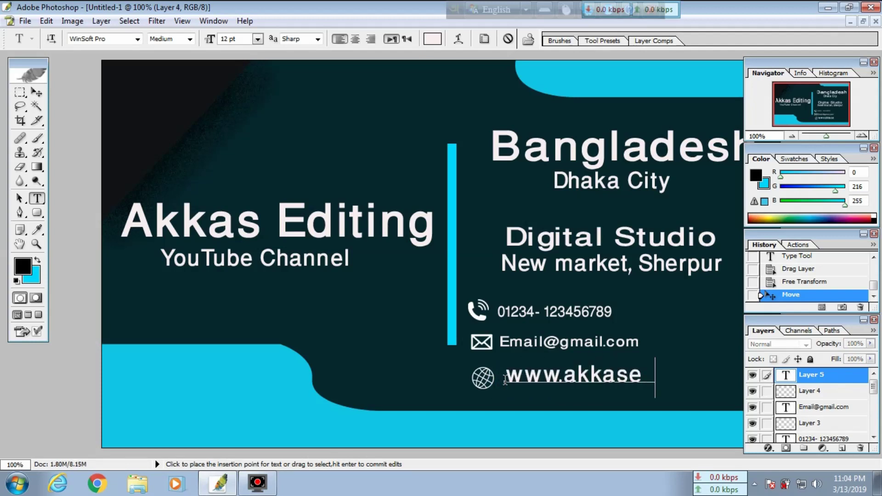
pyautogui.write('diting.com')
pyautogui.hotkey('ctrl', '-')
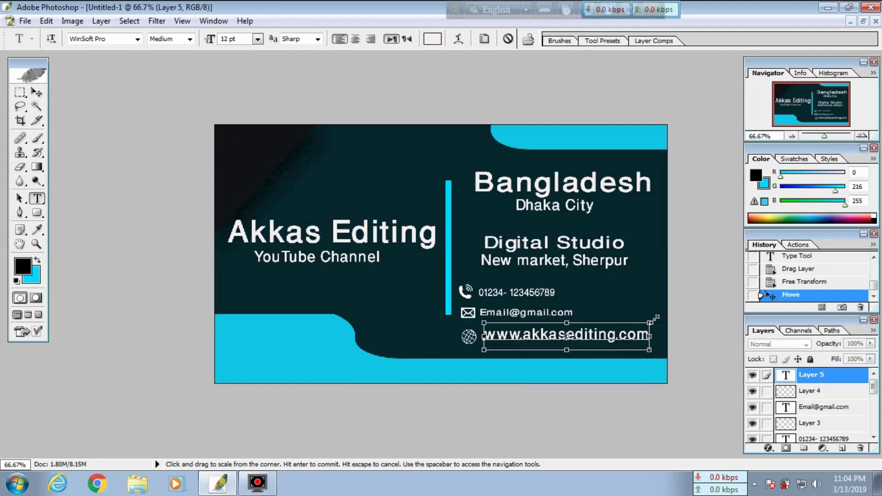
pyautogui.moveTo(650, 321); pyautogui.dragTo(615, 325)
pyautogui.moveTo(616, 324); pyautogui.dragTo(621, 324)
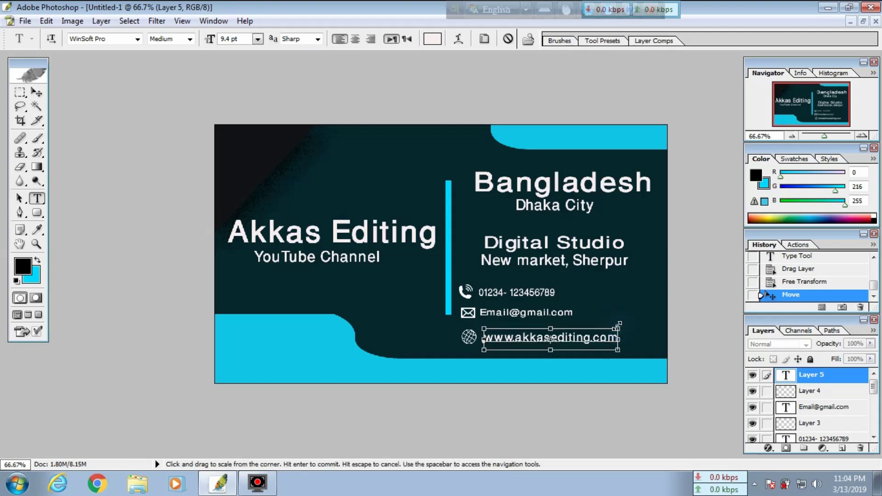
pyautogui.press('Escape')
pyautogui.click(576, 353)
pyautogui.moveTo(575, 351); pyautogui.dragTo(572, 349)
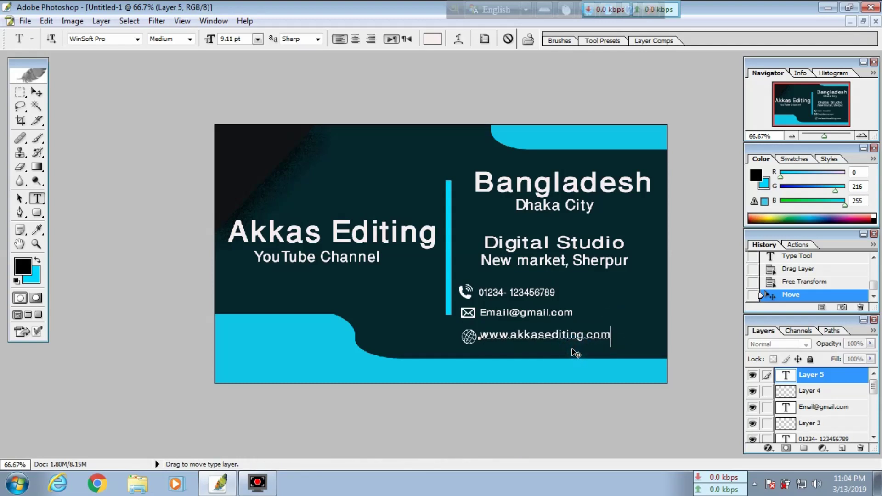
pyautogui.hotkey('ctrl', 'Return')
pyautogui.press('v')
pyautogui.hotkey('ctrl', '-')
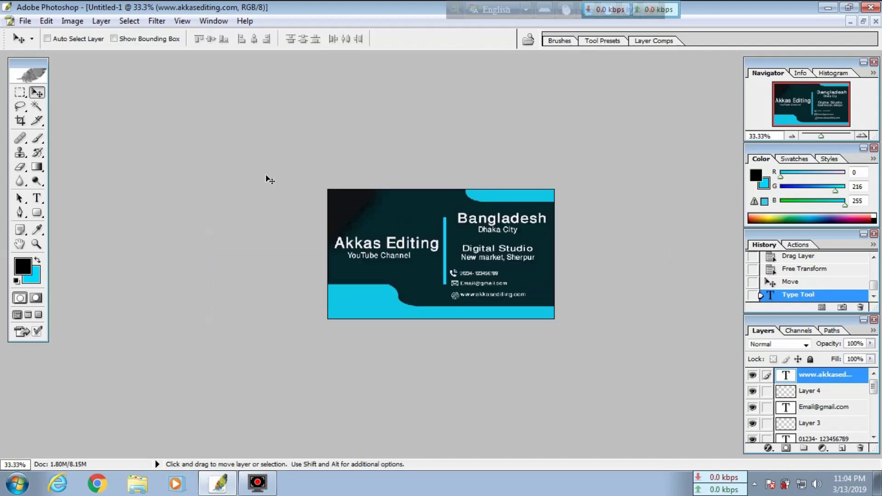